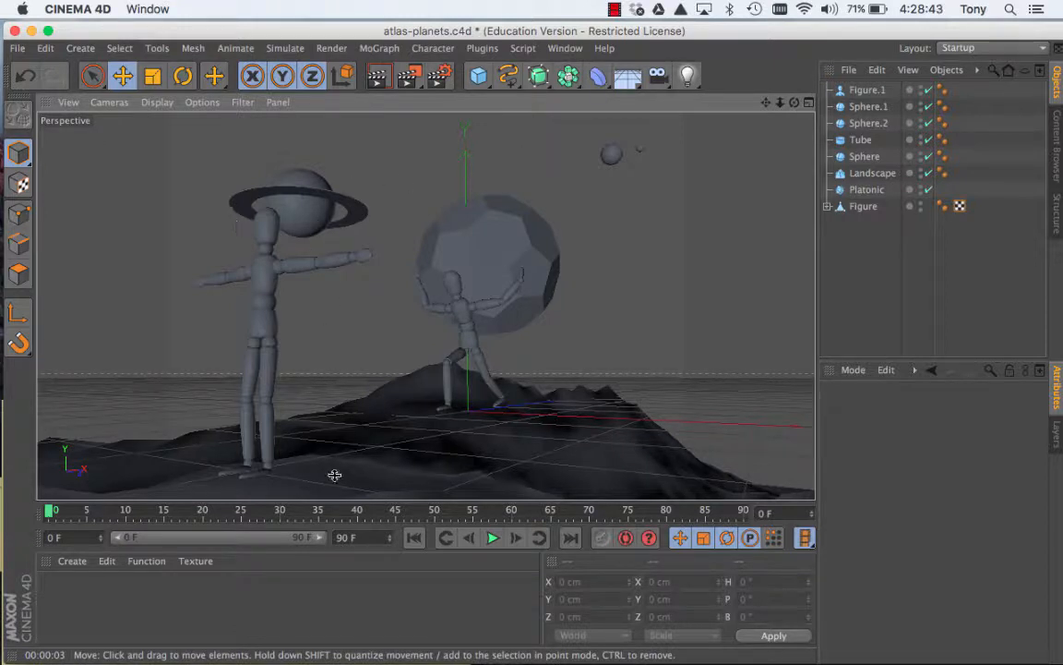
Create a new material and set its colour to red with RGB values 255, 2, 0
{"action": "left_click", "coordinate": [72, 561]}
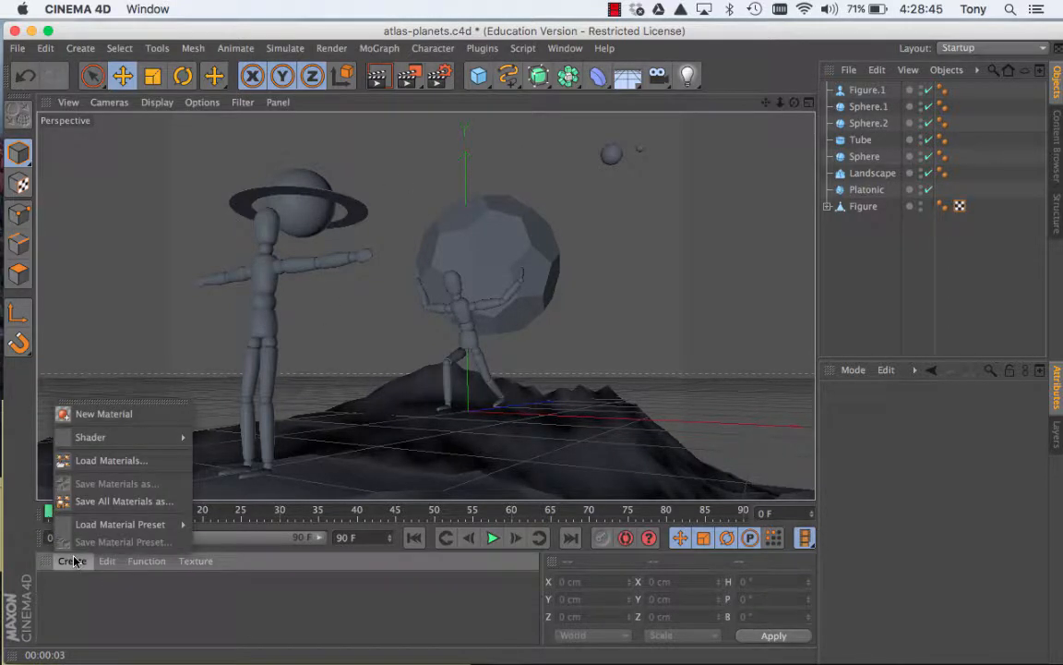
{"action": "mouse_move", "coordinate": [146, 560]}
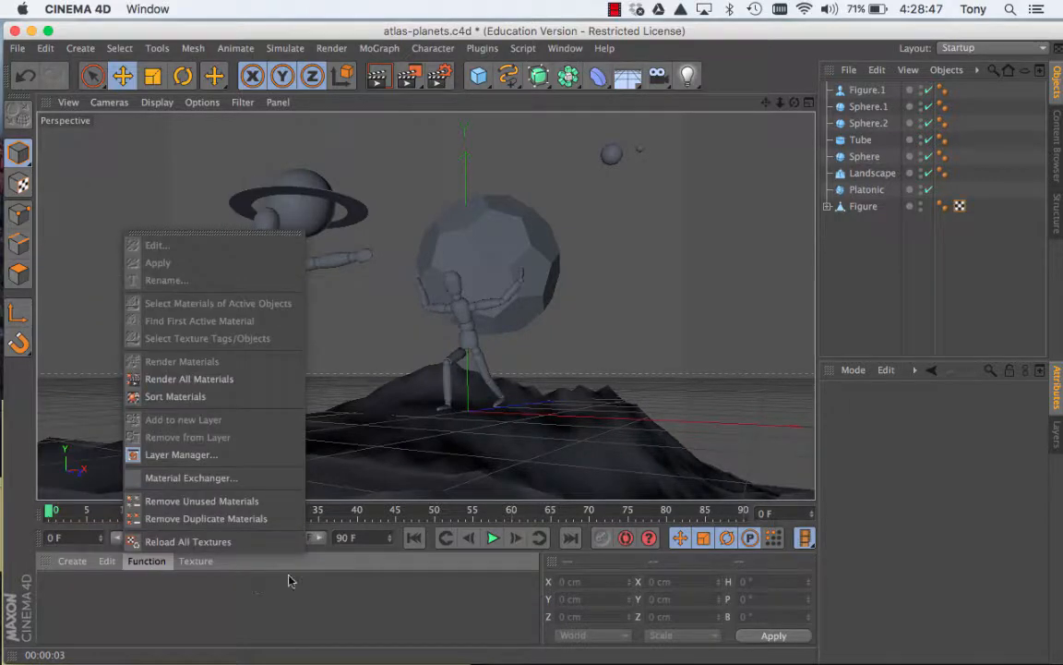
{"action": "mouse_move", "coordinate": [79, 571]}
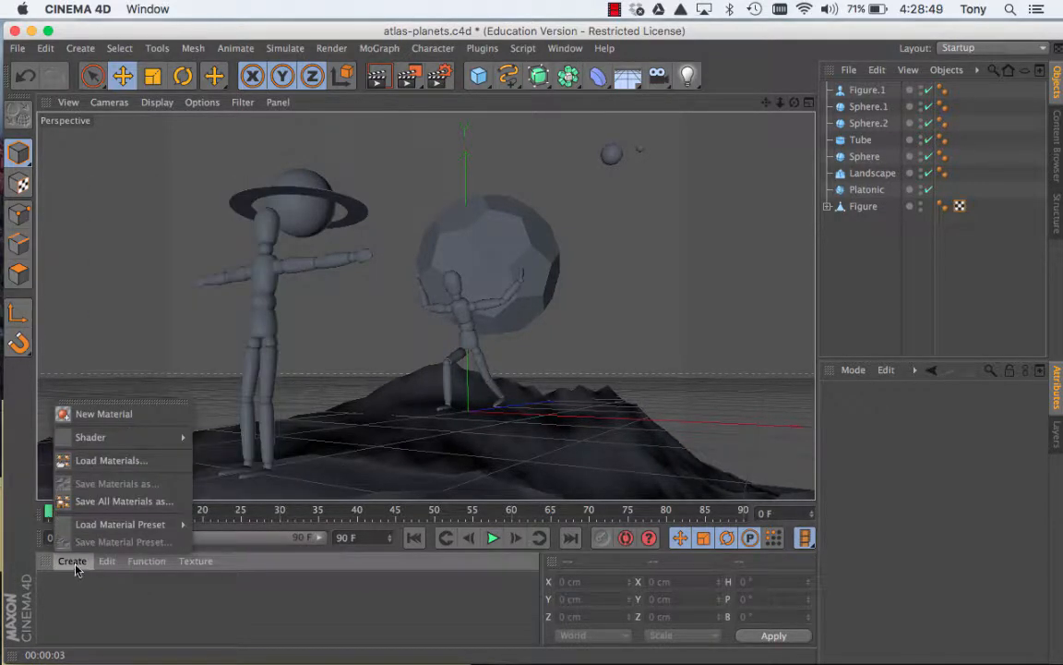
{"action": "left_click", "coordinate": [84, 414]}
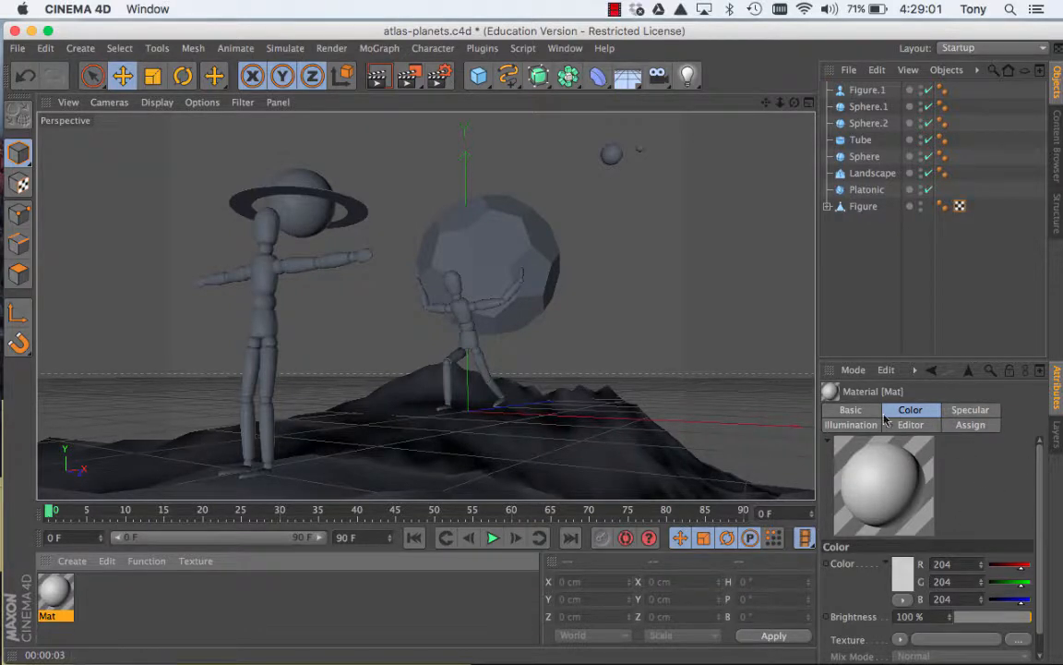
{"action": "double_click", "coordinate": [65, 589]}
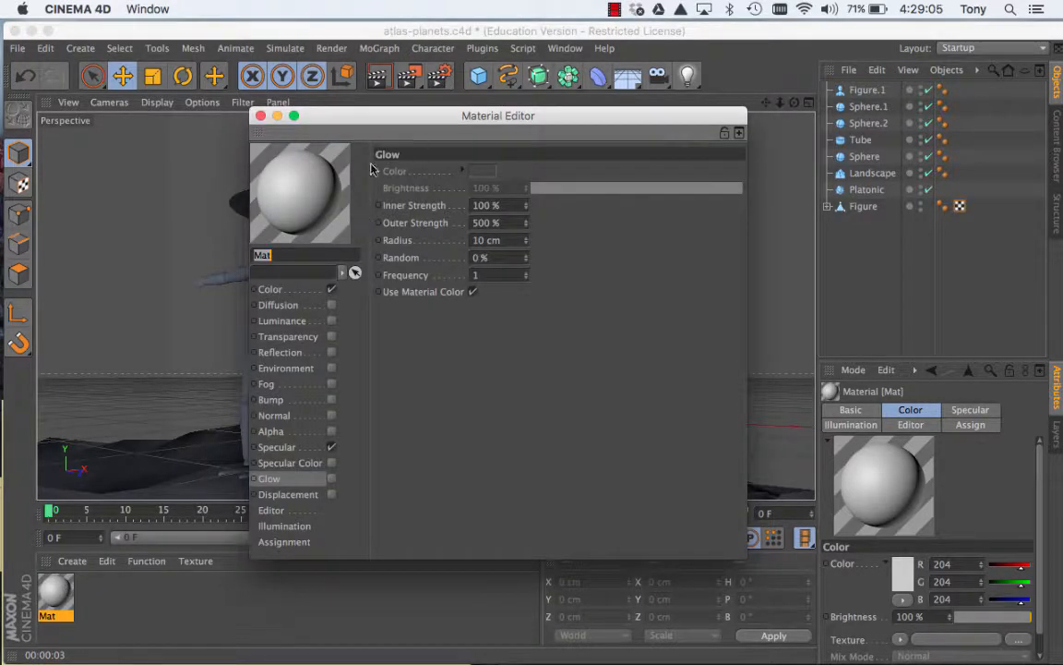
{"action": "left_click", "coordinate": [277, 292]}
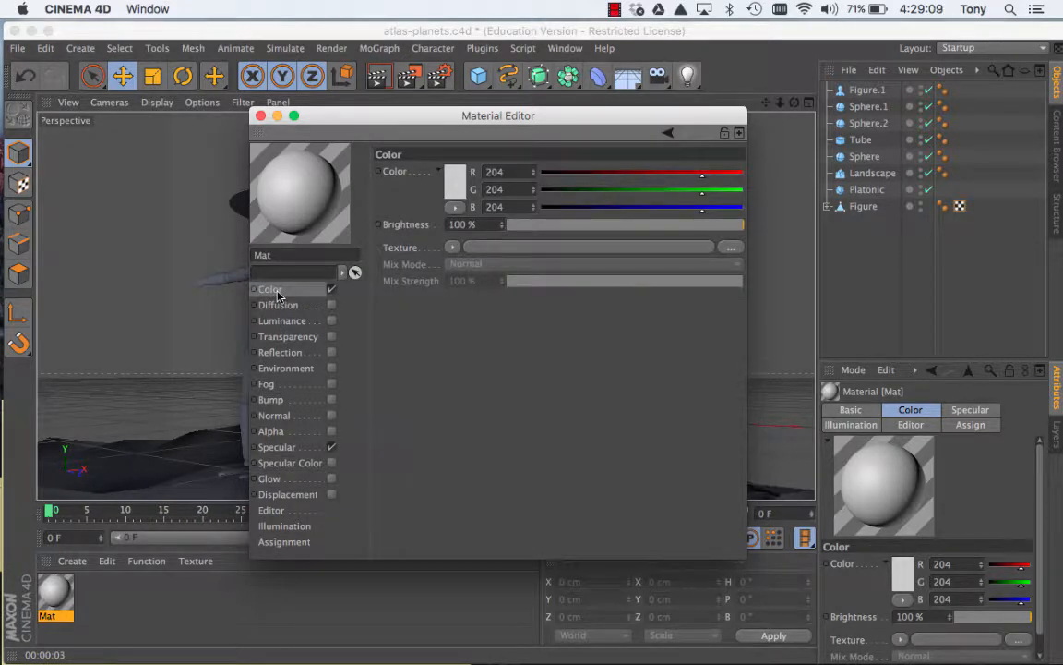
{"action": "left_click_drag", "start_coordinate": [598, 190], "coordinate": [745, 172]}
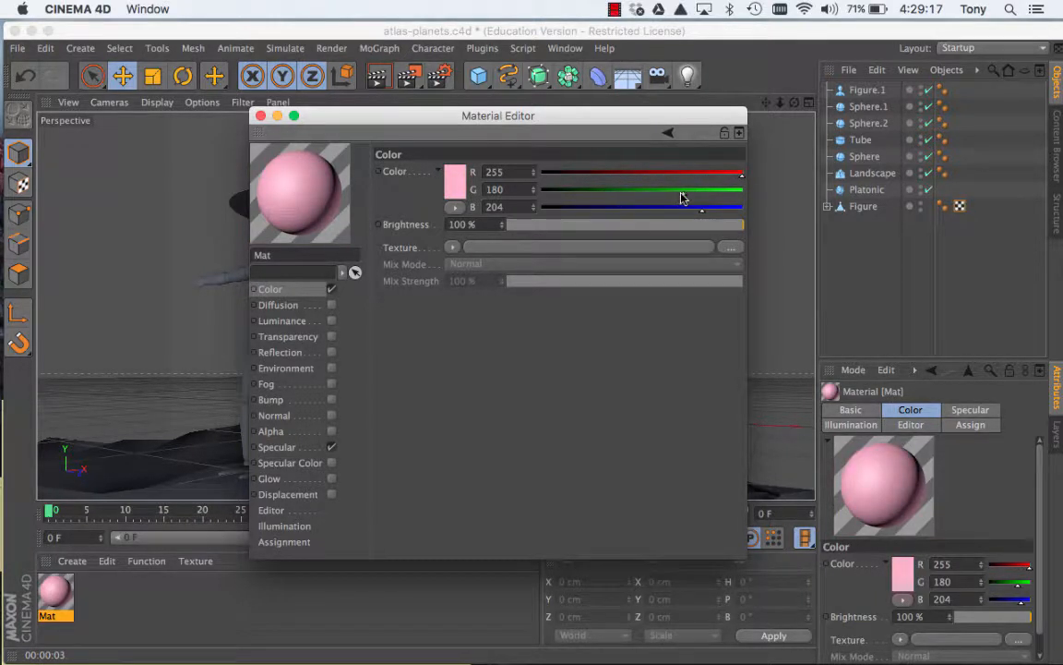
{"action": "left_click_drag", "start_coordinate": [683, 193], "coordinate": [528, 196]}
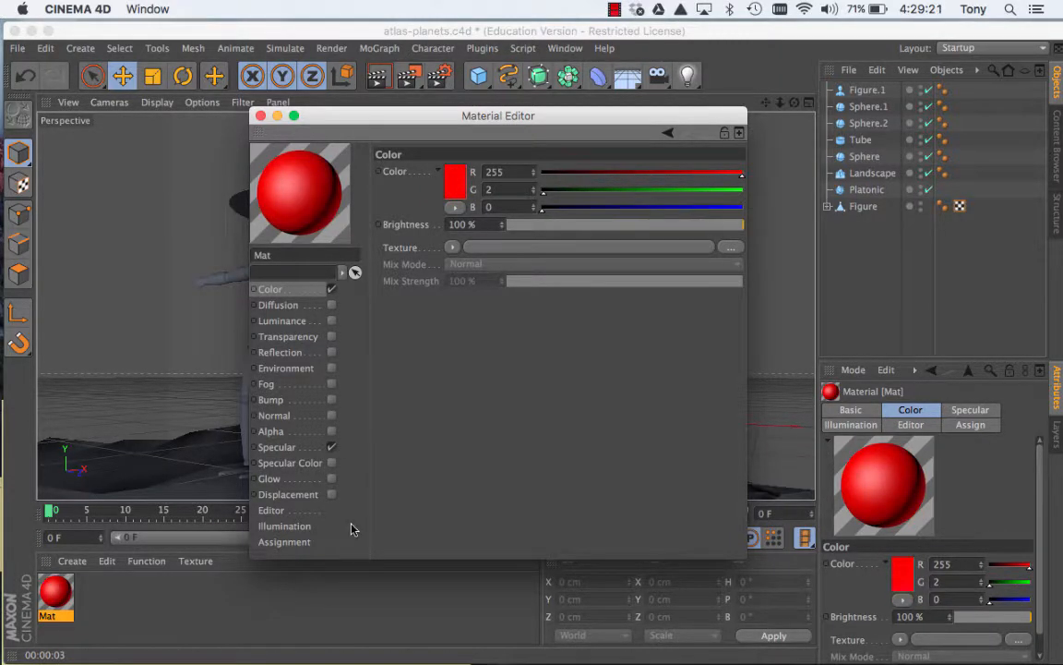
Try transparency with 74 % brightness on the red material, and switch the transparency channel off again
{"action": "left_click", "coordinate": [288, 337]}
{"action": "left_click", "coordinate": [332, 337]}
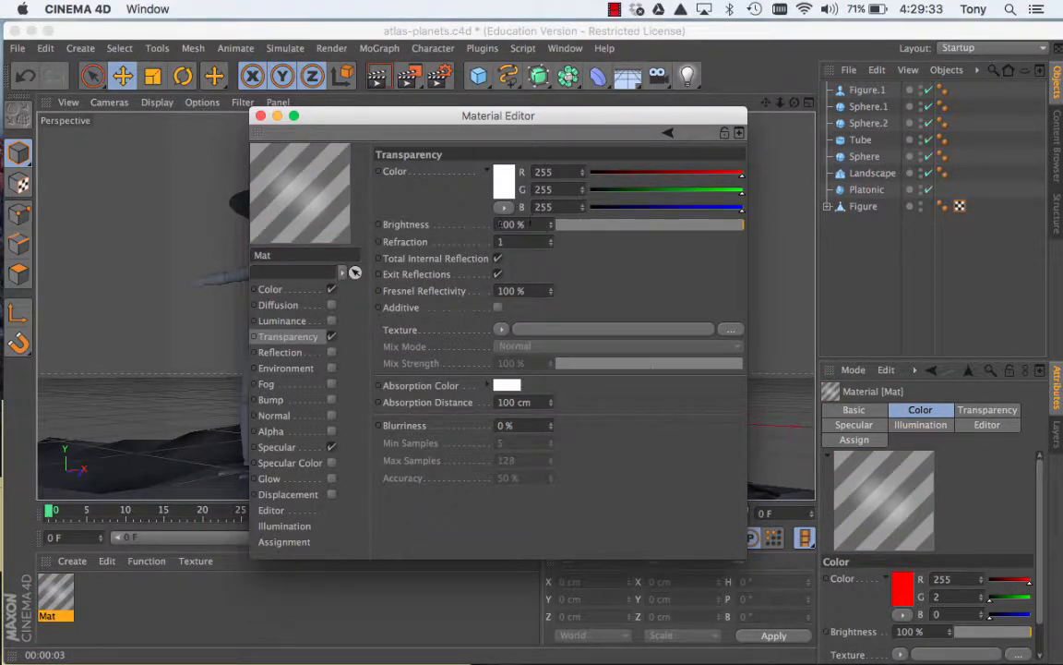
{"action": "mouse_move", "coordinate": [552, 225]}
{"action": "left_mouse_down"}
{"action": "mouse_move", "coordinate": [498, 229]}
{"action": "mouse_move", "coordinate": [565, 224]}
{"action": "mouse_move", "coordinate": [554, 229]}
{"action": "left_mouse_up"}
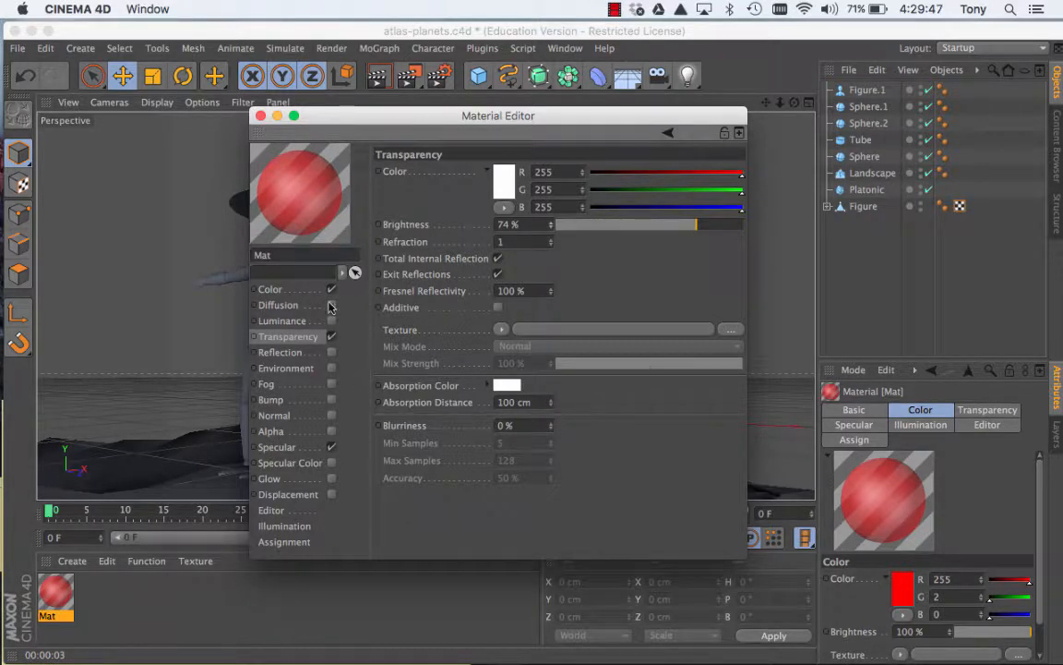
{"action": "left_click", "coordinate": [332, 336]}
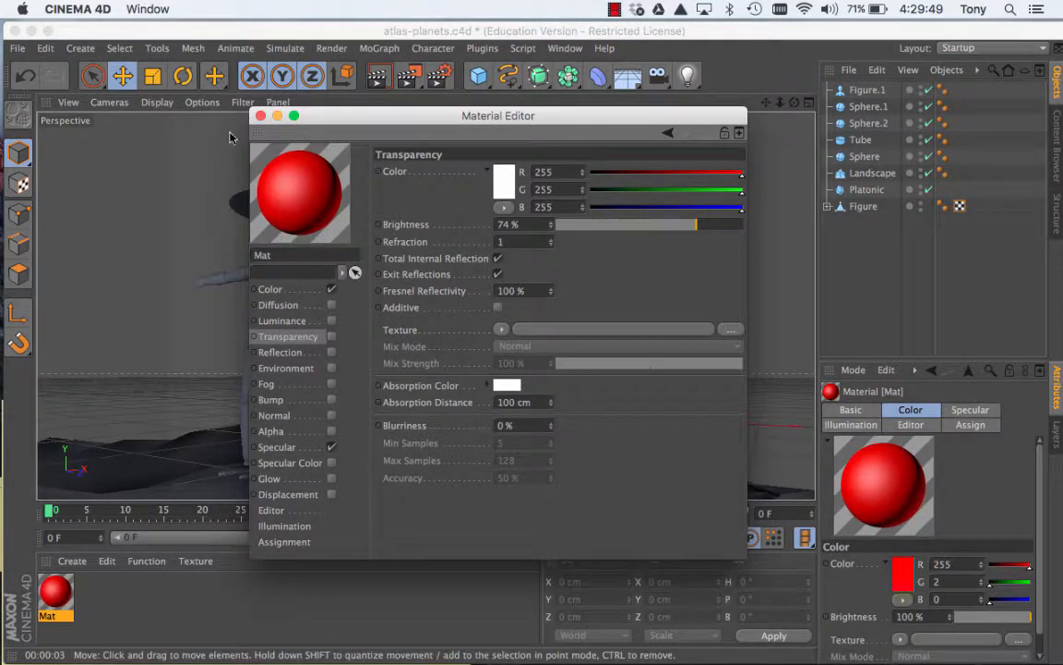
Close the material's settings and apply the red material to Sphere.1, the larger of the two small distant planets
{"action": "left_click", "coordinate": [261, 117]}
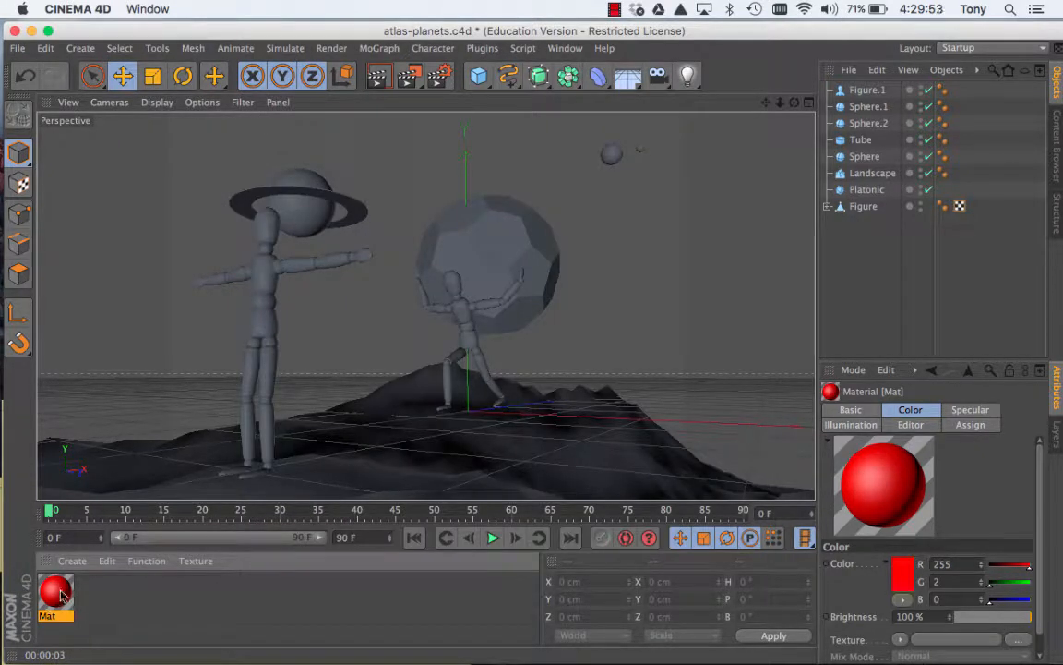
{"action": "left_click_drag", "start_coordinate": [53, 598], "coordinate": [612, 159]}
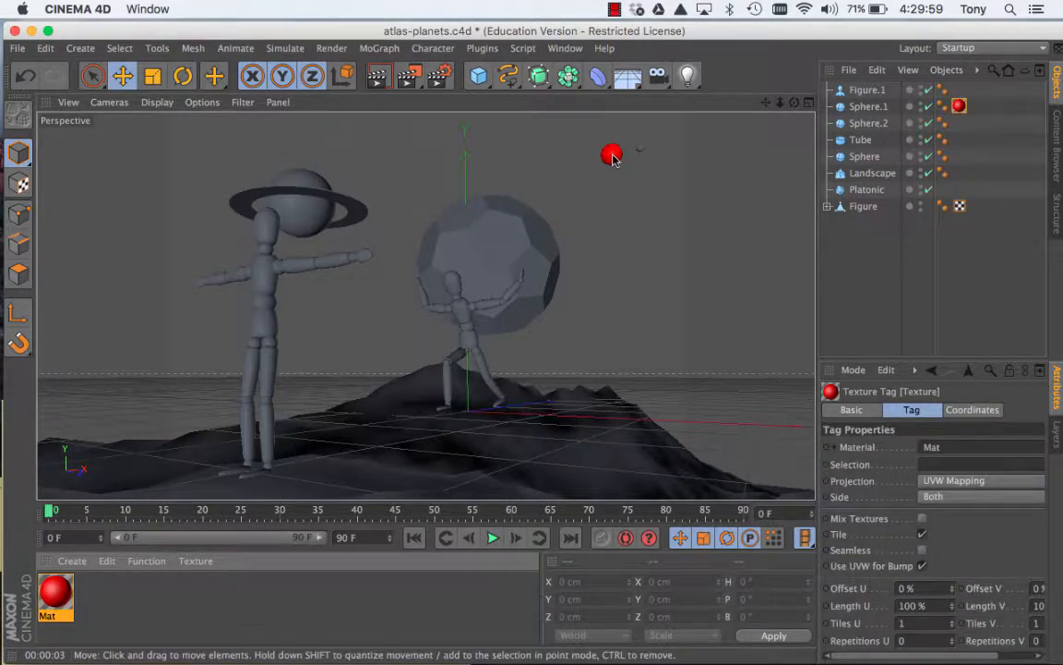
Create a second material and set its transparency colour to bright green with RGB values 42, 255, 0
{"action": "left_click", "coordinate": [78, 565]}
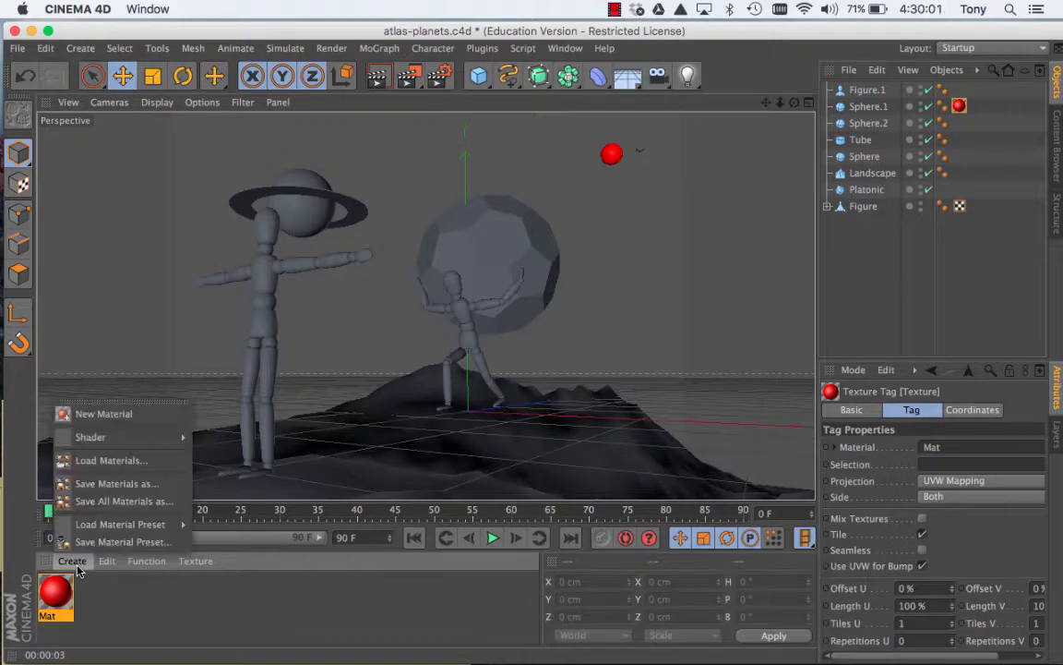
{"action": "left_click", "coordinate": [92, 415]}
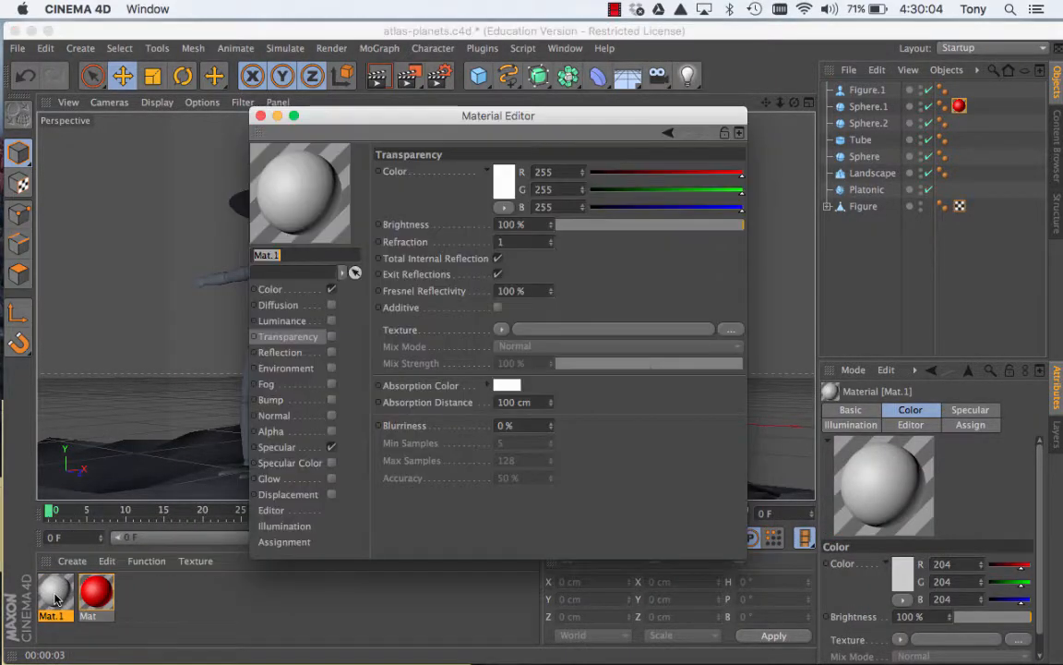
{"action": "double_click", "coordinate": [56, 591]}
{"action": "left_click", "coordinate": [502, 179]}
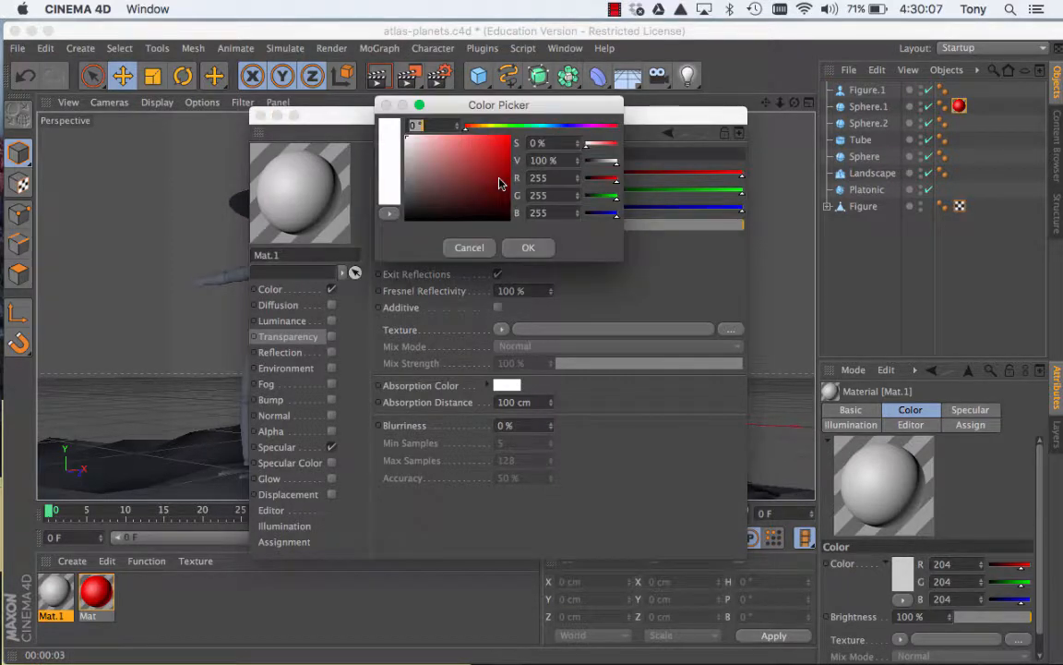
{"action": "mouse_move", "coordinate": [497, 126]}
{"action": "left_mouse_down"}
{"action": "mouse_move", "coordinate": [513, 126]}
{"action": "mouse_move", "coordinate": [496, 127]}
{"action": "mouse_move", "coordinate": [513, 128]}
{"action": "mouse_move", "coordinate": [503, 143]}
{"action": "mouse_move", "coordinate": [513, 123]}
{"action": "left_mouse_up"}
{"action": "left_click", "coordinate": [528, 248]}
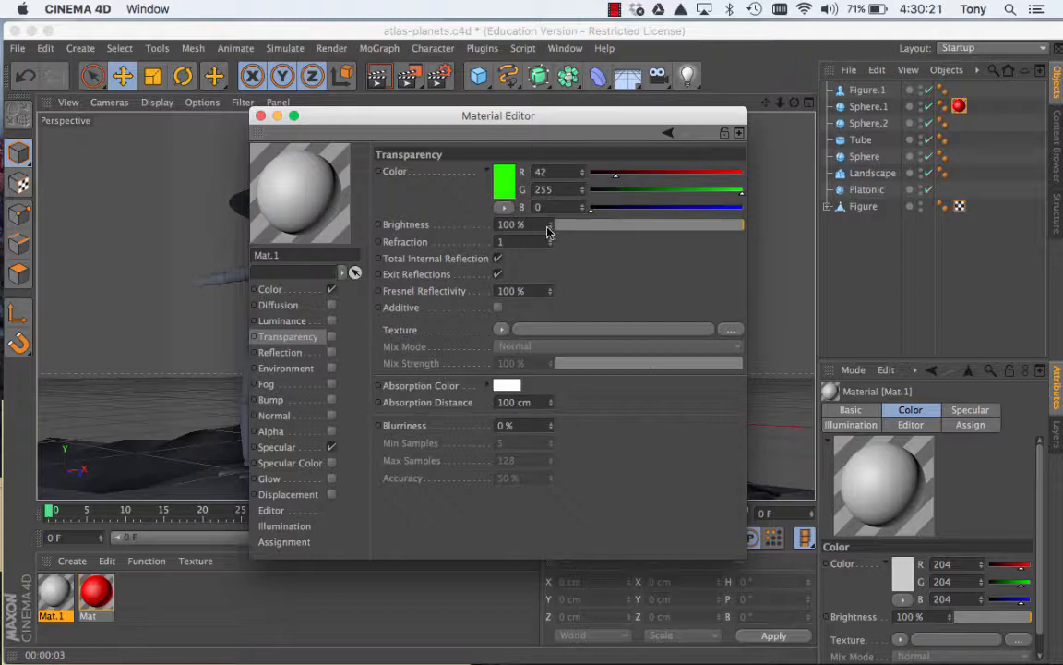
Set the second material's base colour to dark green, RGB 12, 123, 44, and apply it to the landscape
{"action": "left_click", "coordinate": [271, 290]}
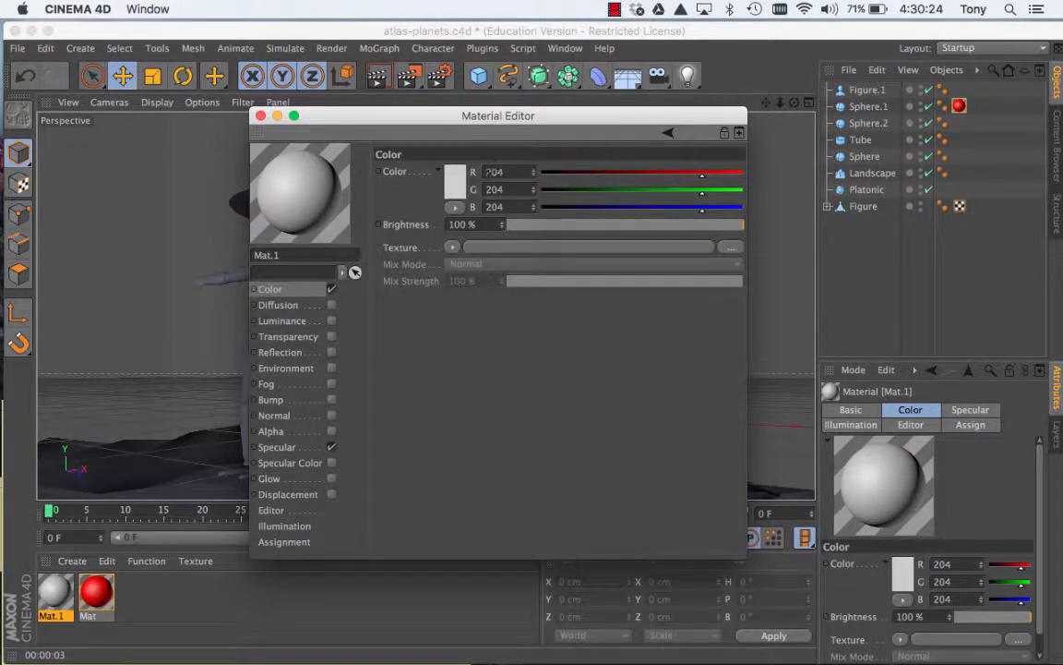
{"action": "left_click", "coordinate": [455, 181]}
{"action": "left_click_drag", "start_coordinate": [466, 125], "coordinate": [482, 124]}
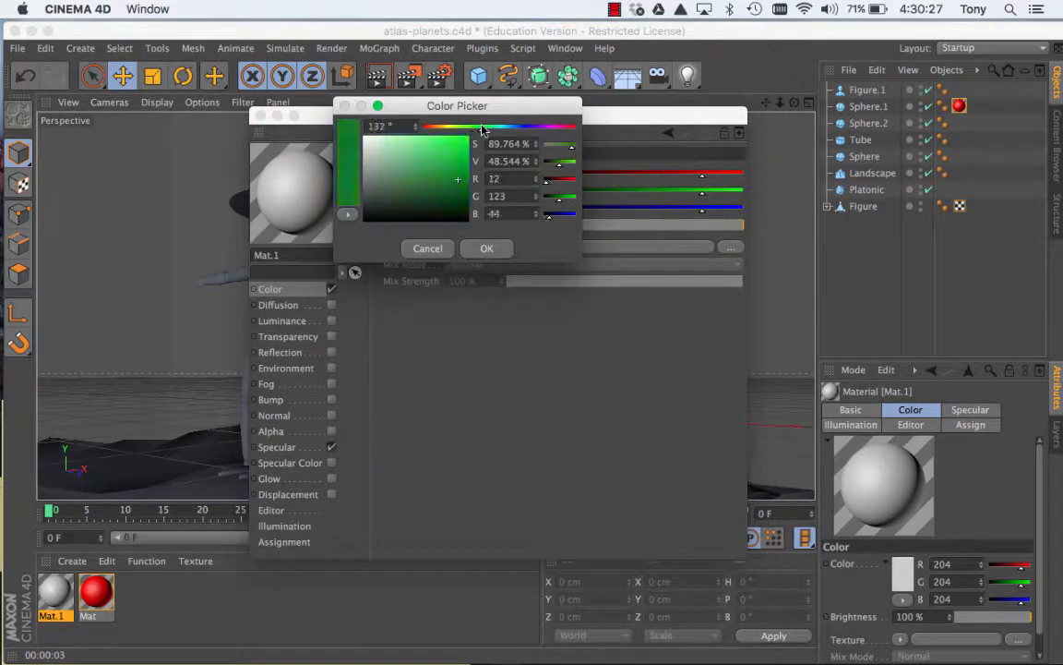
{"action": "left_click", "coordinate": [484, 249]}
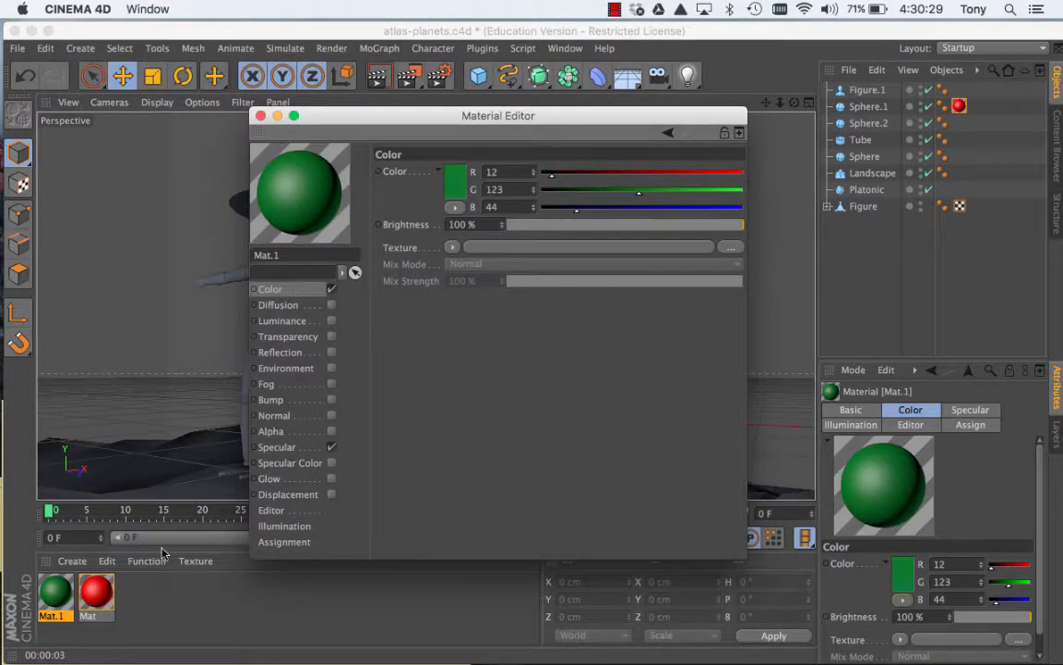
{"action": "left_click", "coordinate": [261, 117]}
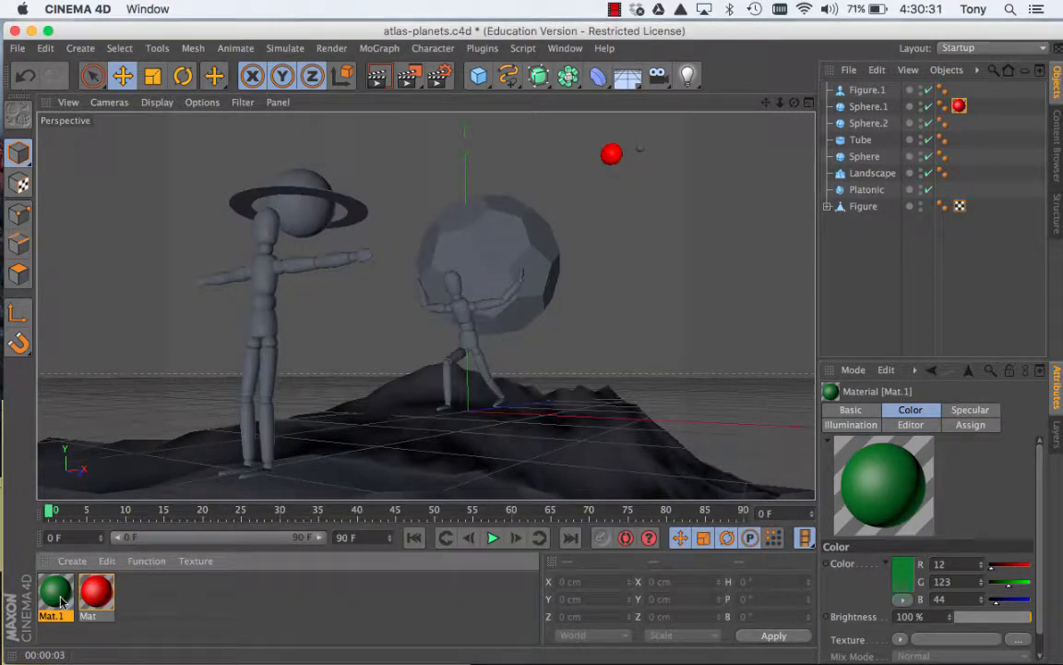
{"action": "left_click_drag", "start_coordinate": [528, 426], "coordinate": [593, 449]}
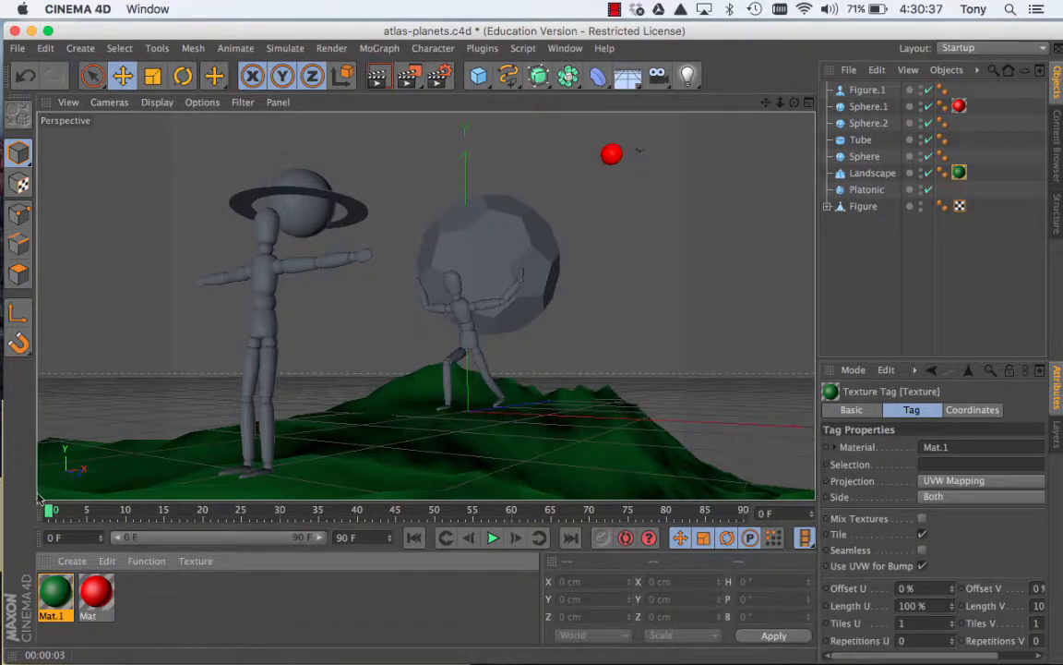
Load the "glass simple blue" material preset from the glossy Broadcast materials
{"action": "left_click", "coordinate": [74, 561]}
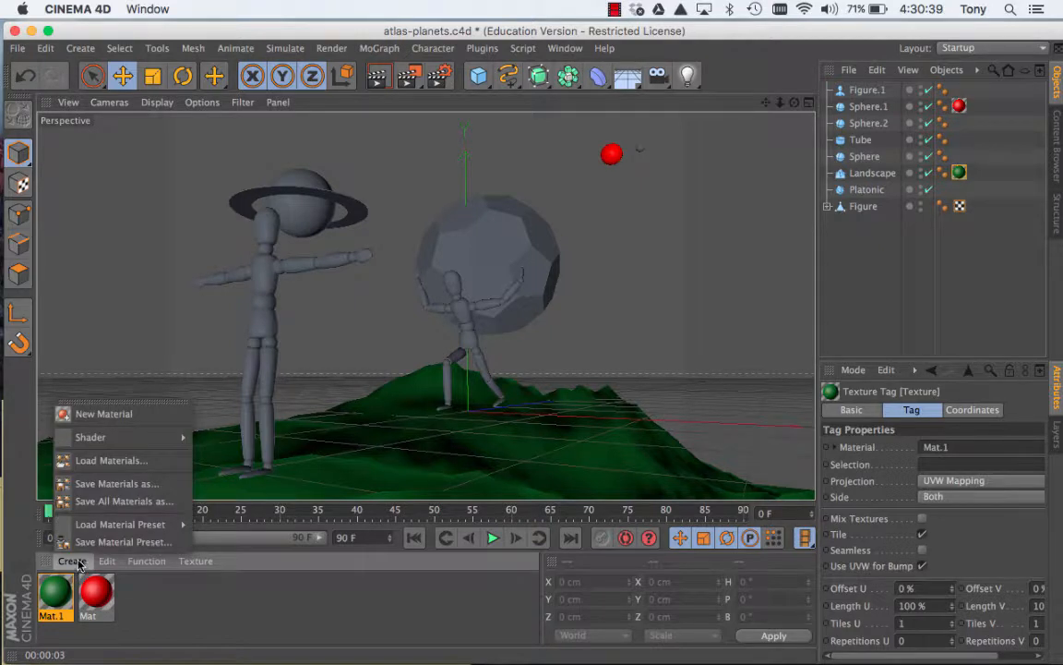
{"action": "mouse_move", "coordinate": [114, 528]}
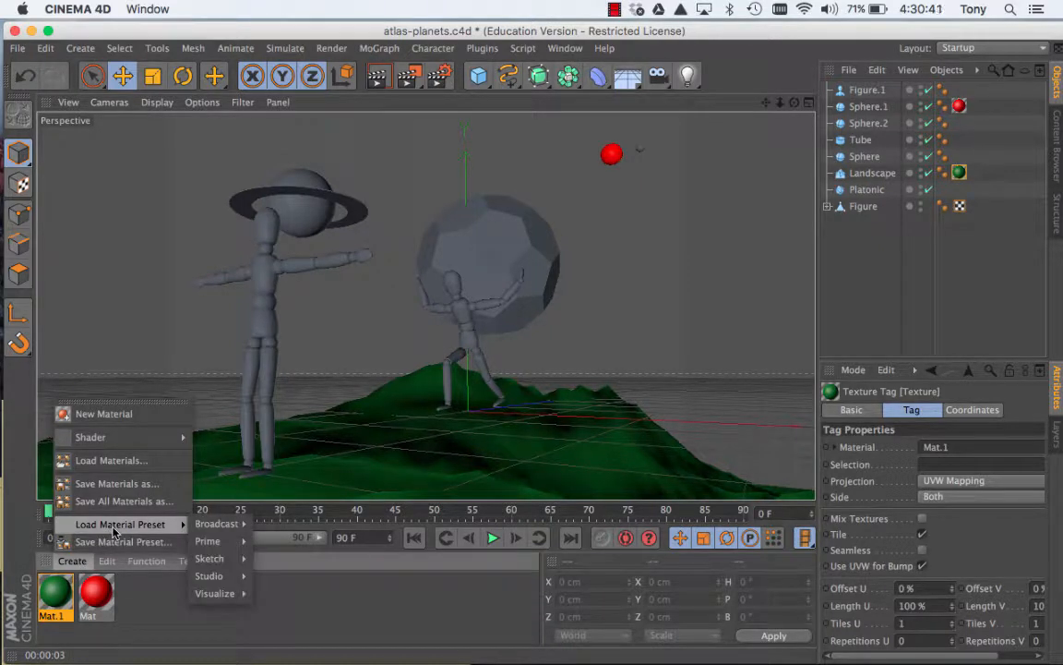
{"action": "mouse_move", "coordinate": [210, 525]}
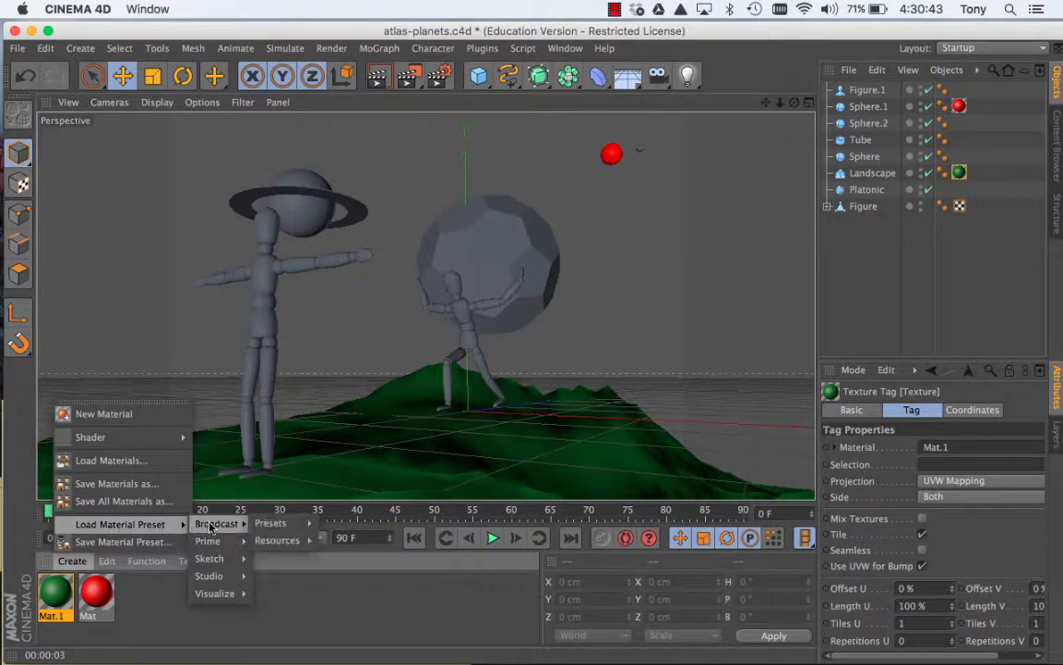
{"action": "mouse_move", "coordinate": [270, 526]}
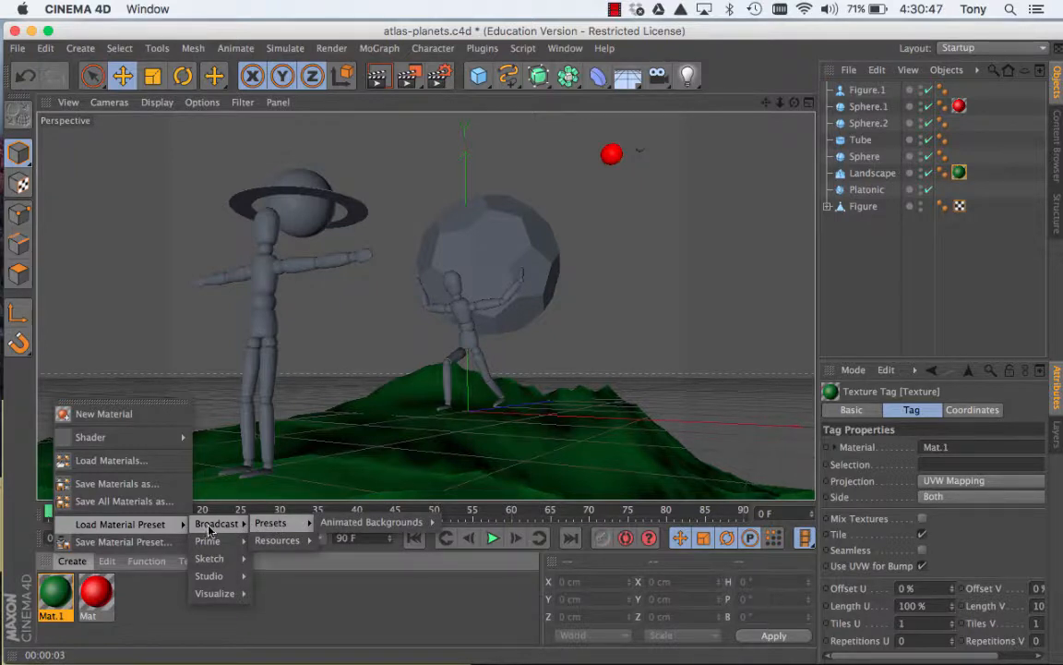
{"action": "mouse_move", "coordinate": [366, 528]}
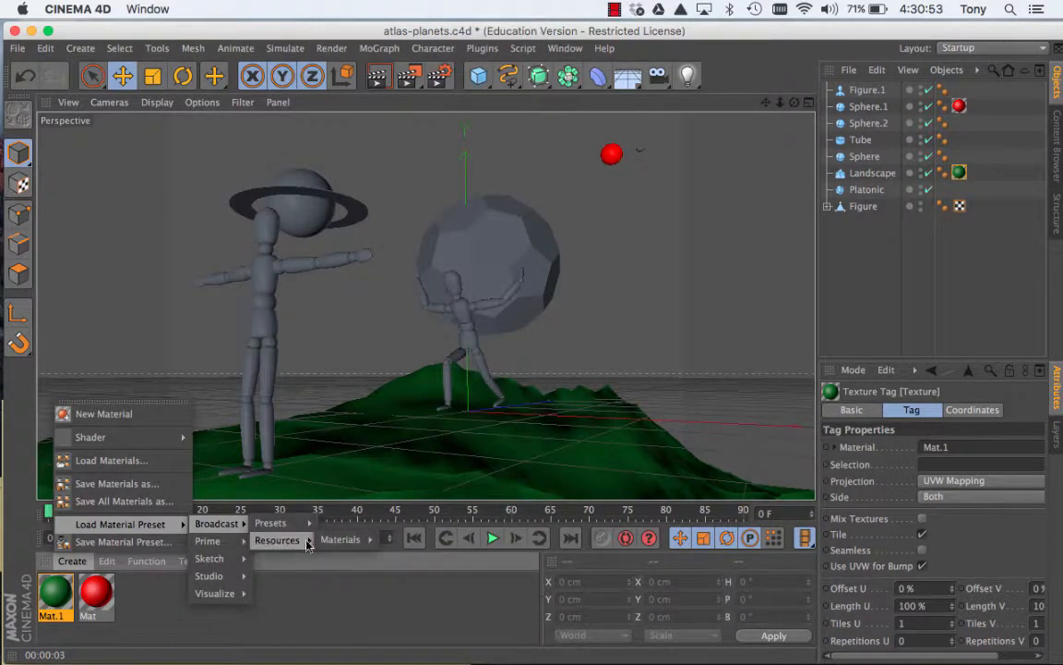
{"action": "mouse_move", "coordinate": [343, 543]}
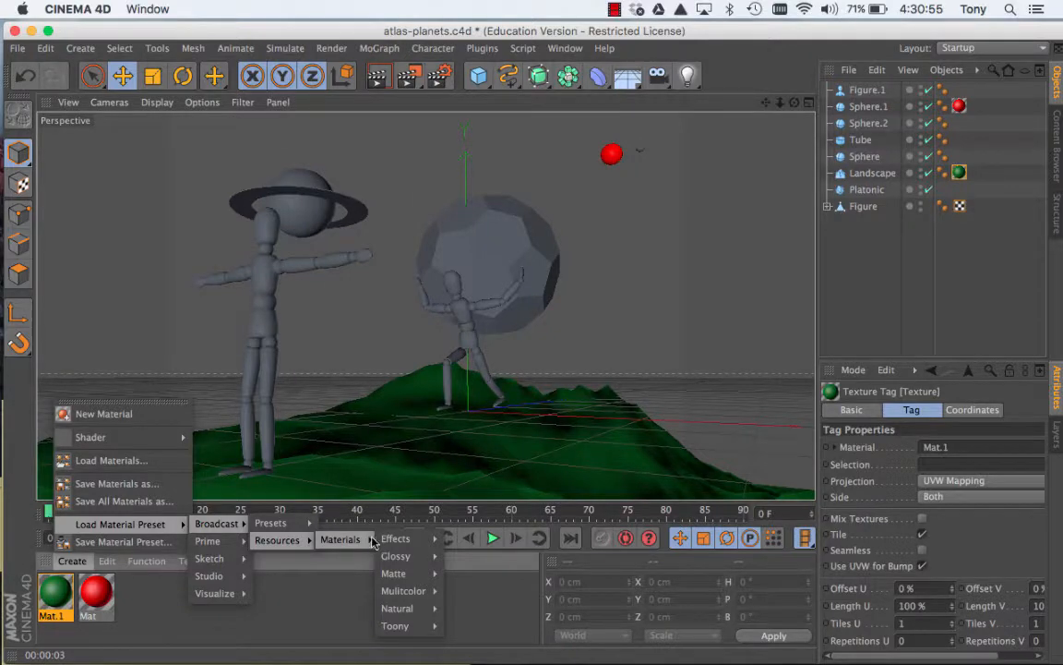
{"action": "mouse_move", "coordinate": [397, 555]}
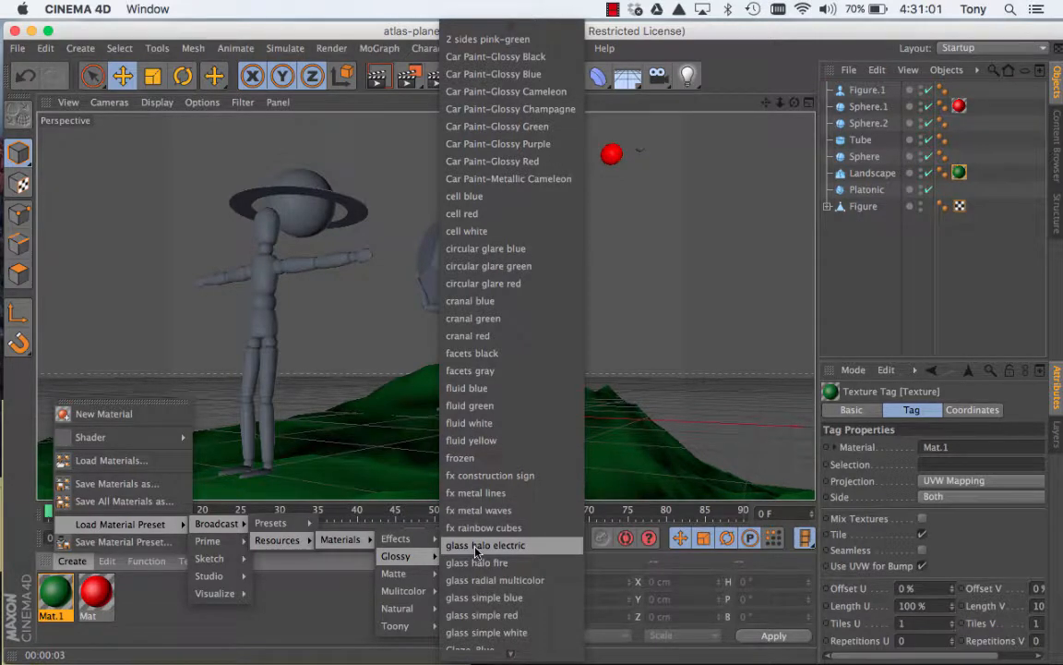
{"action": "left_click", "coordinate": [466, 598]}
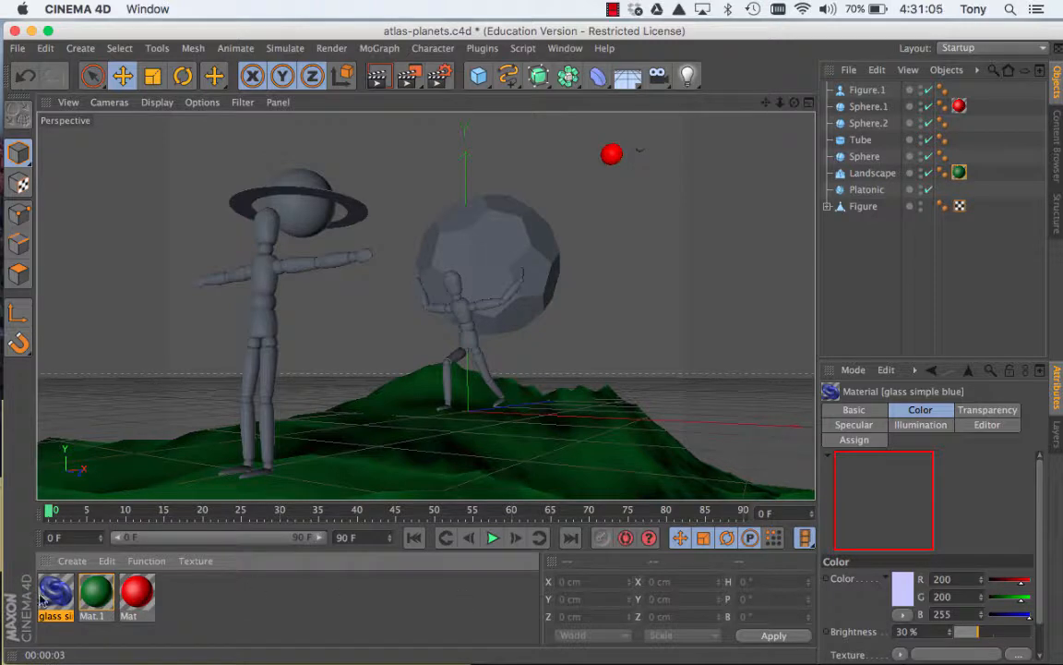
Load the Concrete 001 preset from the basic Prime materials and apply it to the ringed planet's sphere
{"action": "left_click", "coordinate": [72, 561]}
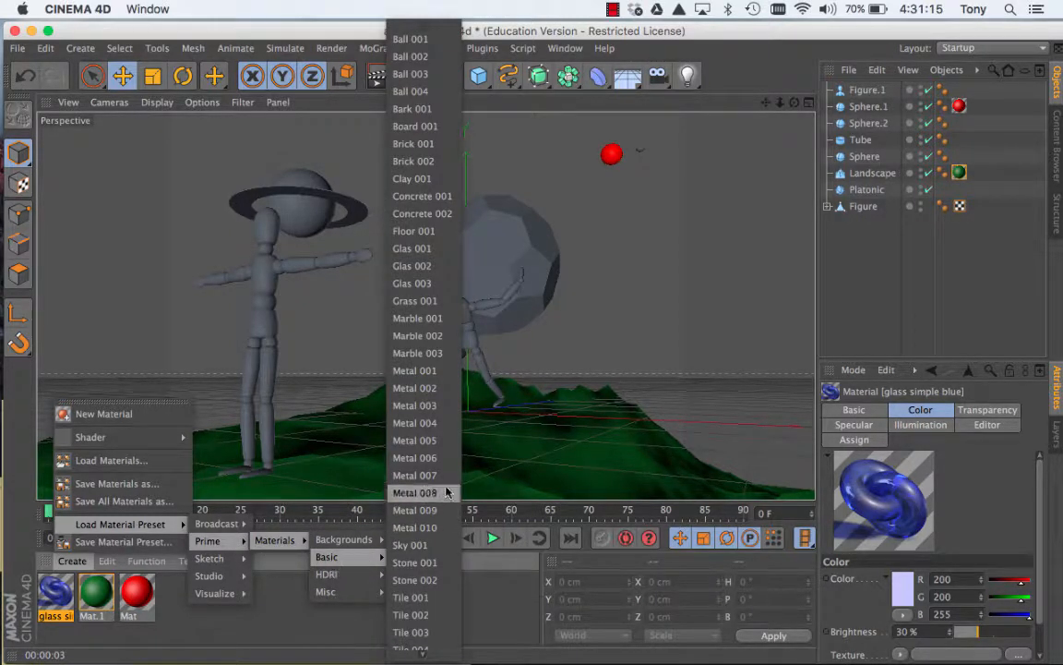
{"action": "left_click", "coordinate": [422, 196]}
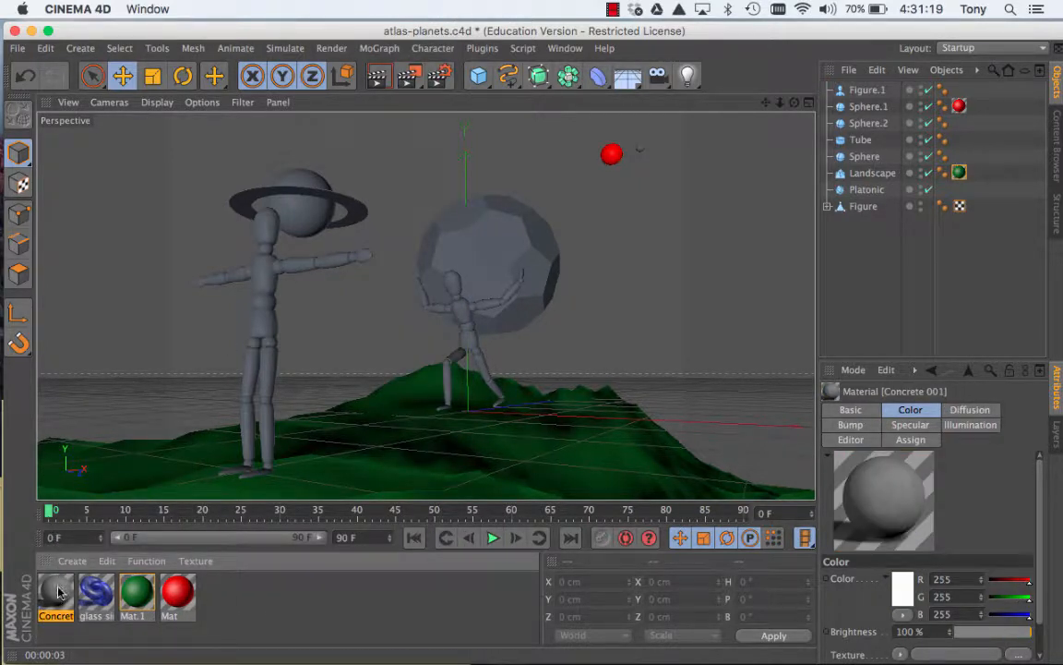
{"action": "left_click_drag", "start_coordinate": [247, 404], "coordinate": [308, 221]}
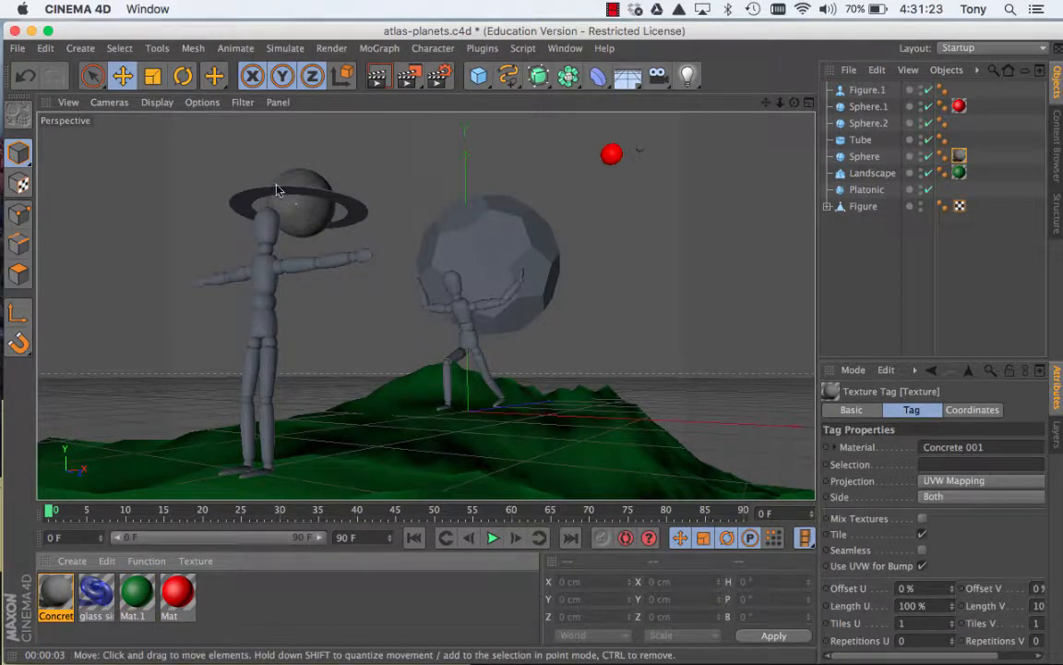
Create a Banji shader material
{"action": "left_click", "coordinate": [72, 560]}
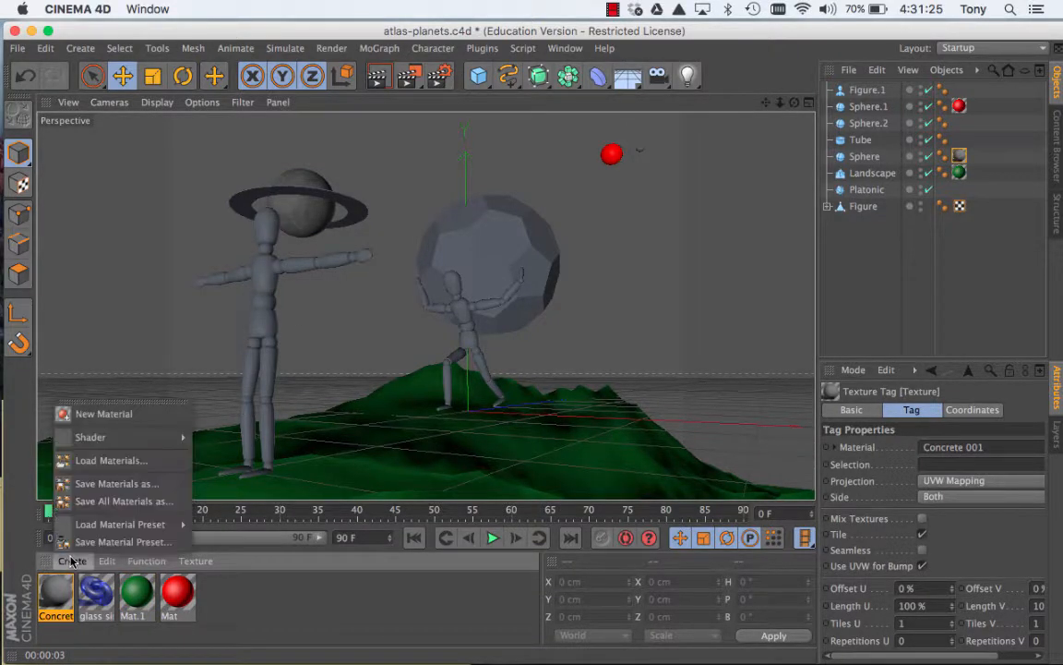
{"action": "mouse_move", "coordinate": [89, 442]}
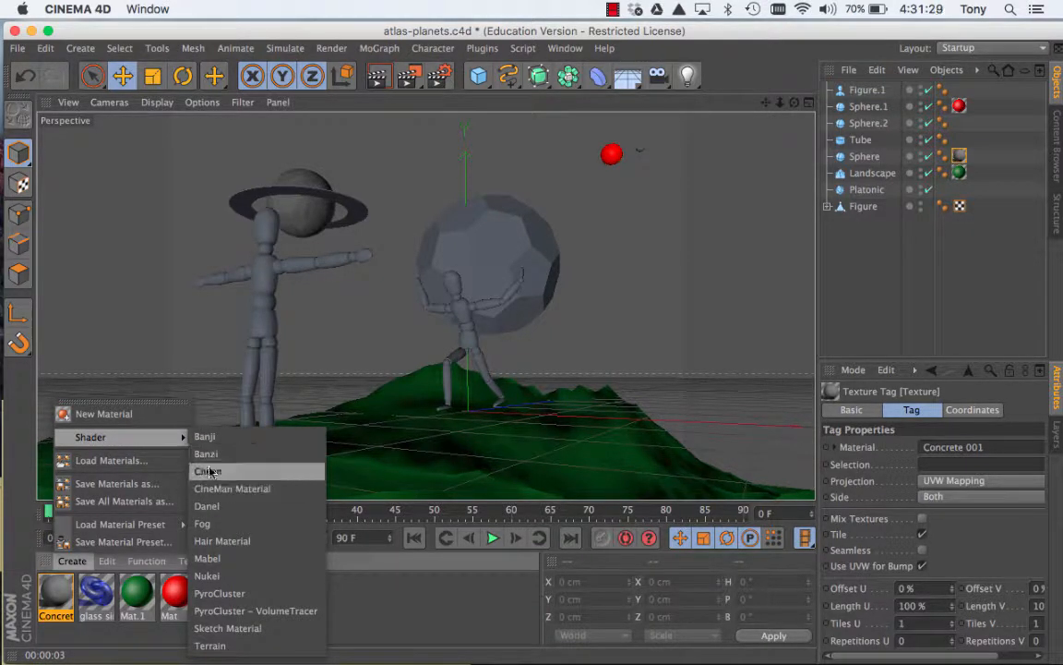
{"action": "left_click", "coordinate": [205, 437]}
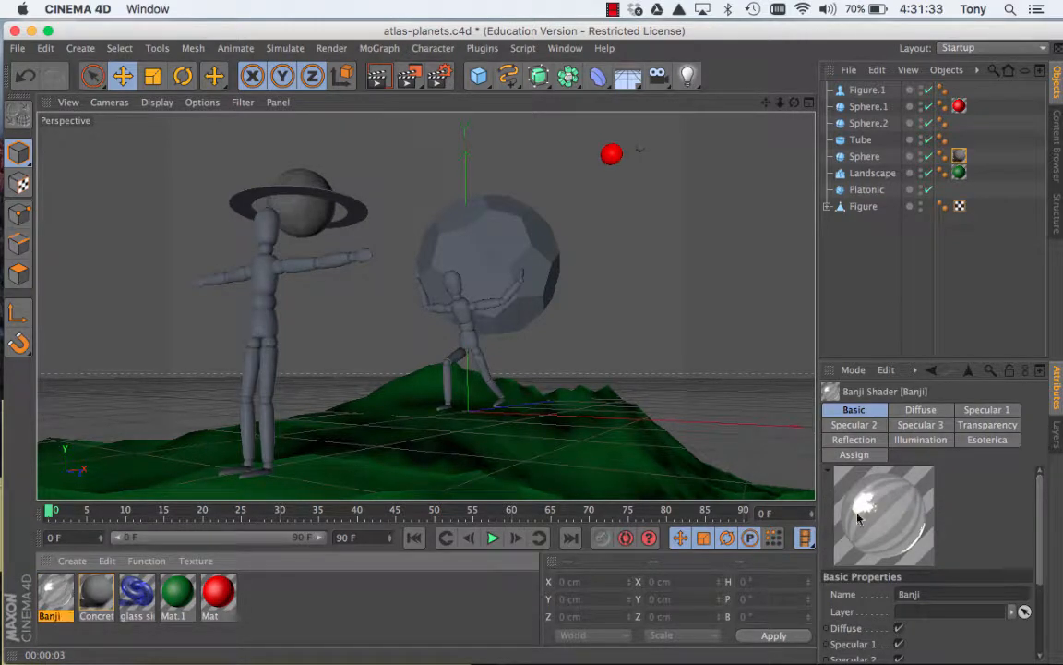
Create a Banzi shader material and apply it to the large platonic planet held by the Atlas figure
{"action": "left_click", "coordinate": [81, 561]}
{"action": "mouse_move", "coordinate": [96, 438]}
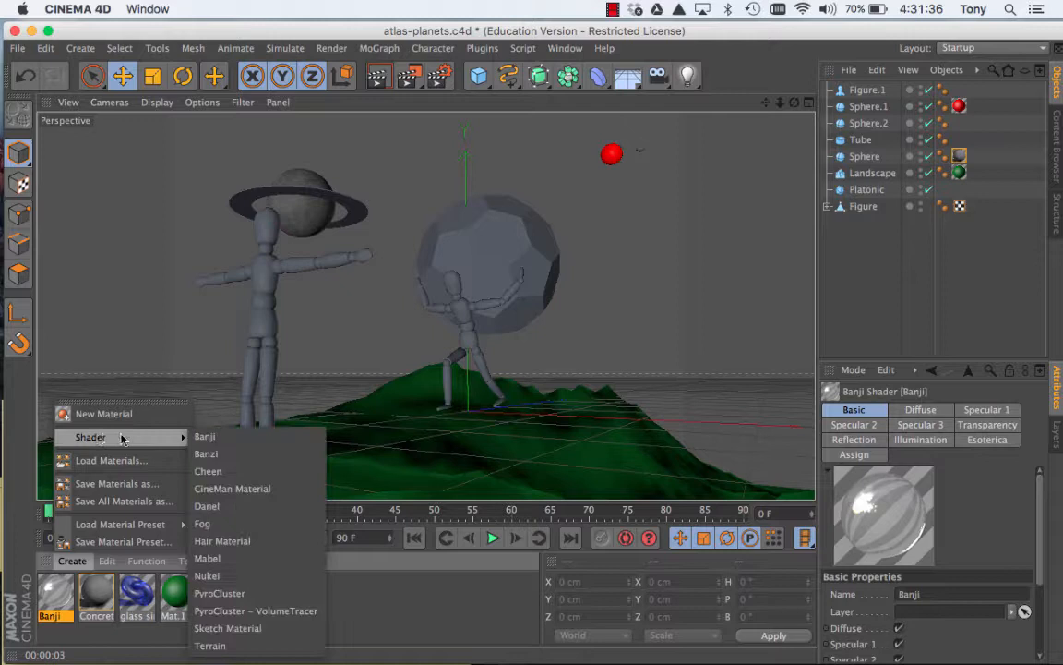
{"action": "left_click", "coordinate": [209, 453]}
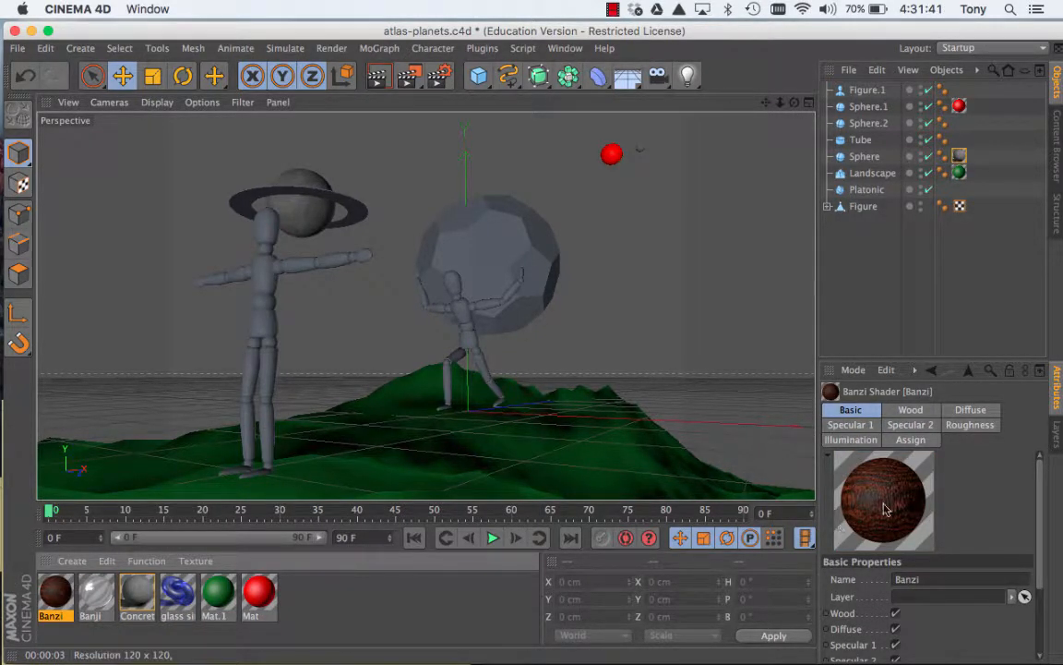
{"action": "left_click_drag", "start_coordinate": [23, 616], "coordinate": [543, 286]}
{"action": "left_click_drag", "start_coordinate": [501, 239], "coordinate": [501, 239]}
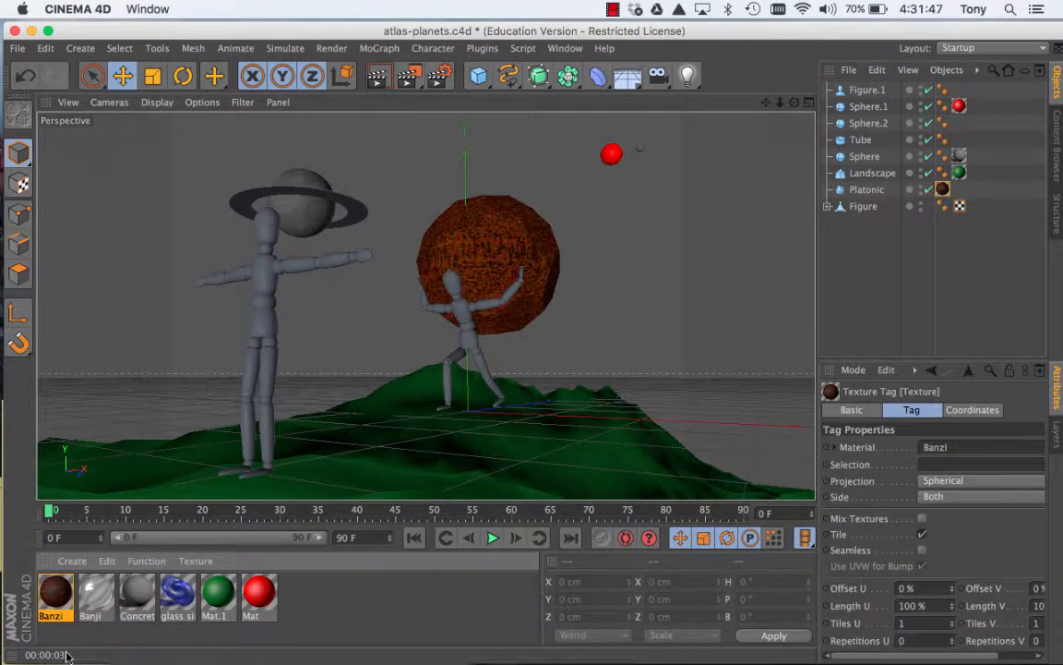
{"action": "left_click", "coordinate": [72, 560]}
{"action": "mouse_move", "coordinate": [121, 440]}
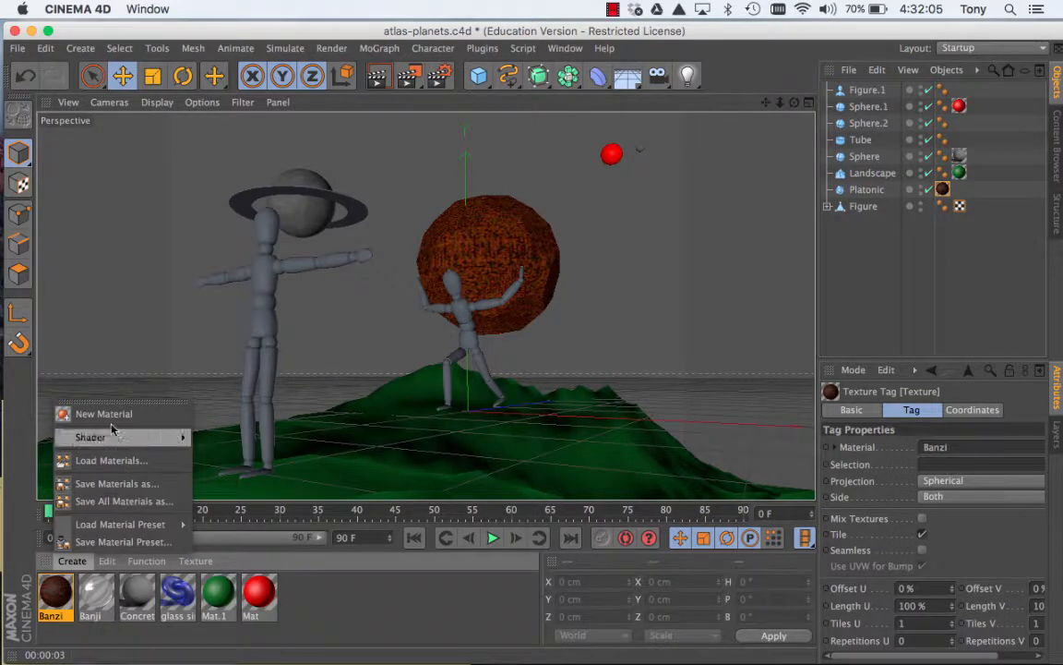
{"action": "mouse_move", "coordinate": [103, 527]}
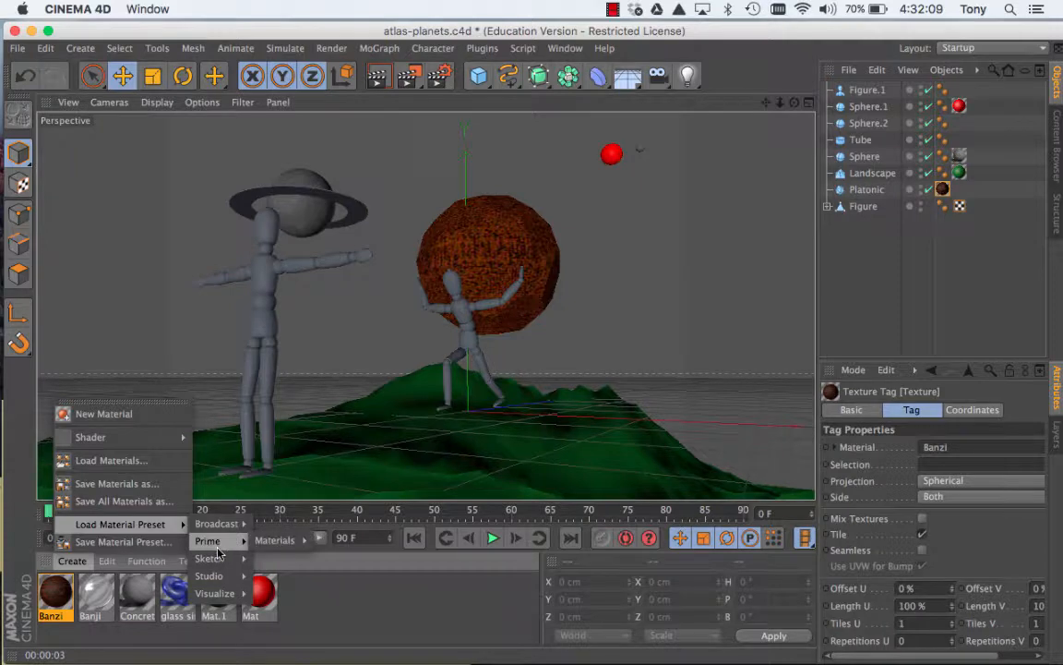
{"action": "mouse_move", "coordinate": [219, 561]}
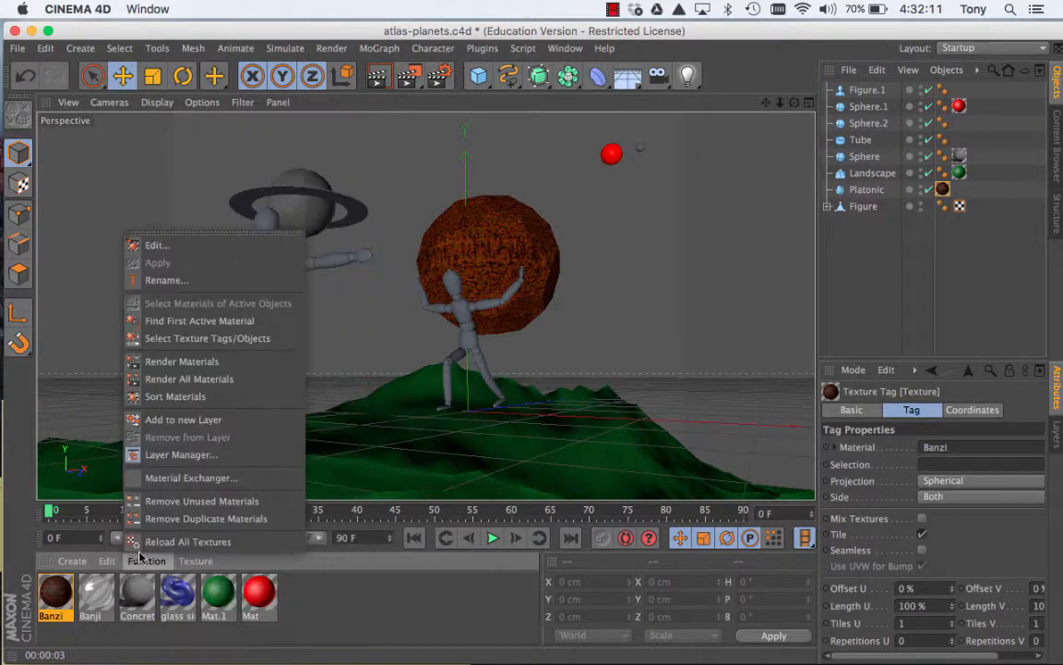
{"action": "left_click", "coordinate": [454, 605]}
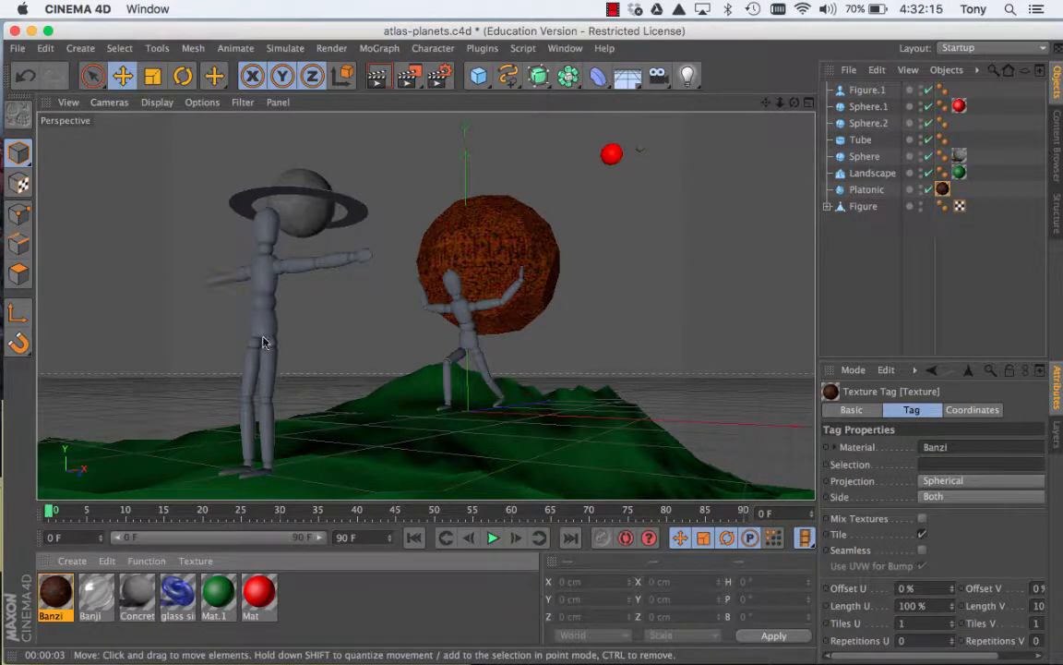
Render the perspective view to preview the applied materials
{"action": "left_click", "coordinate": [377, 79]}
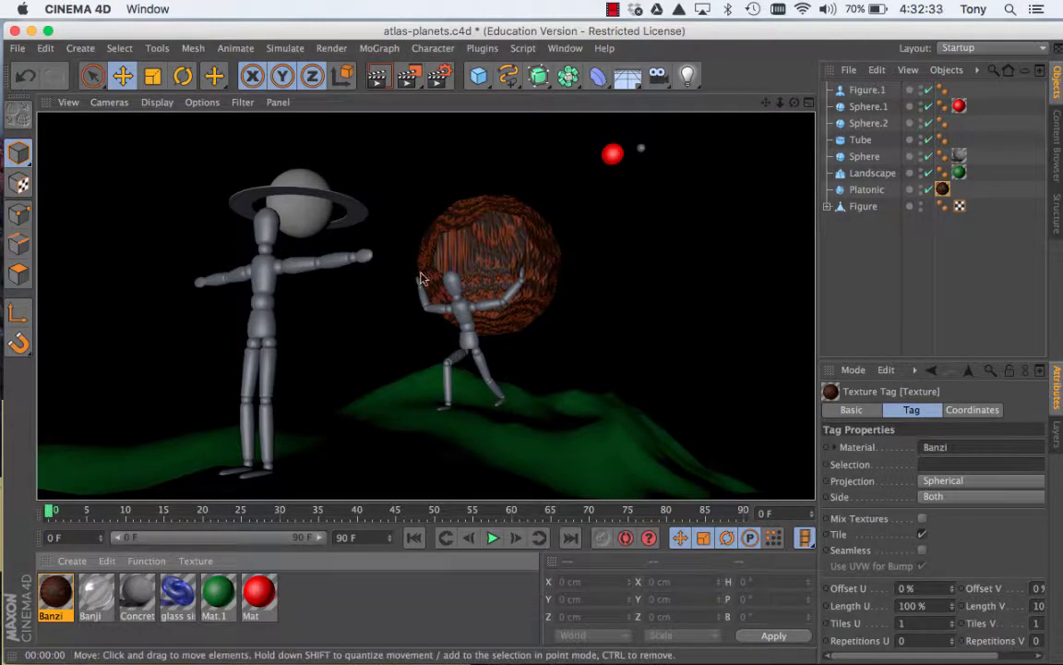
Make the standing figure, Figure.1, editable and expand its body-part hierarchy
{"action": "left_click", "coordinate": [861, 90]}
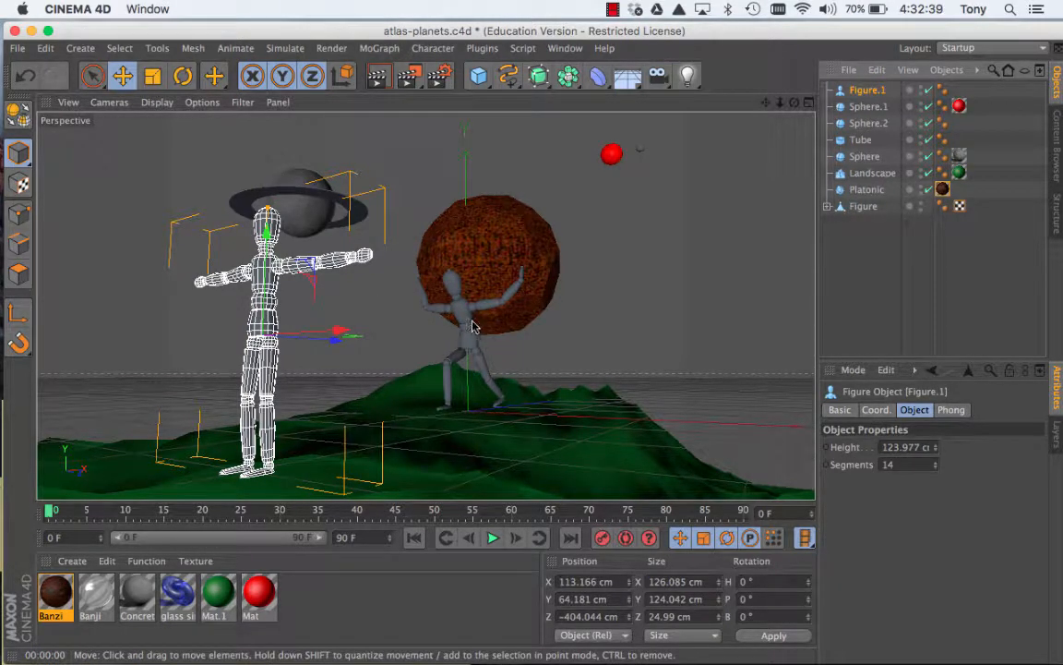
{"action": "left_click", "coordinate": [16, 113]}
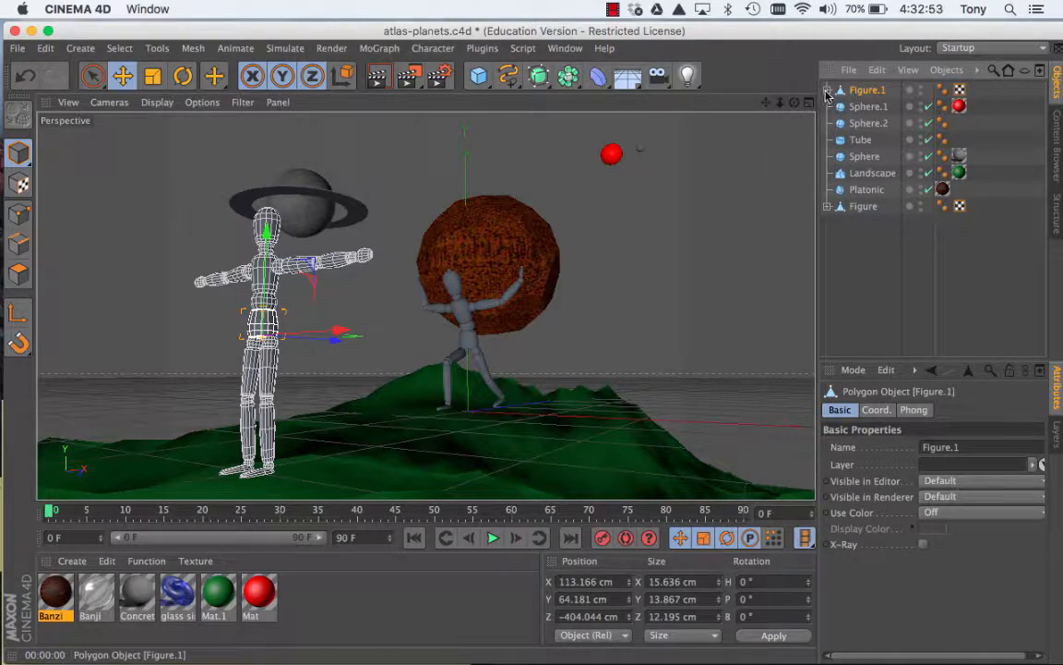
{"action": "left_click", "coordinate": [827, 91]}
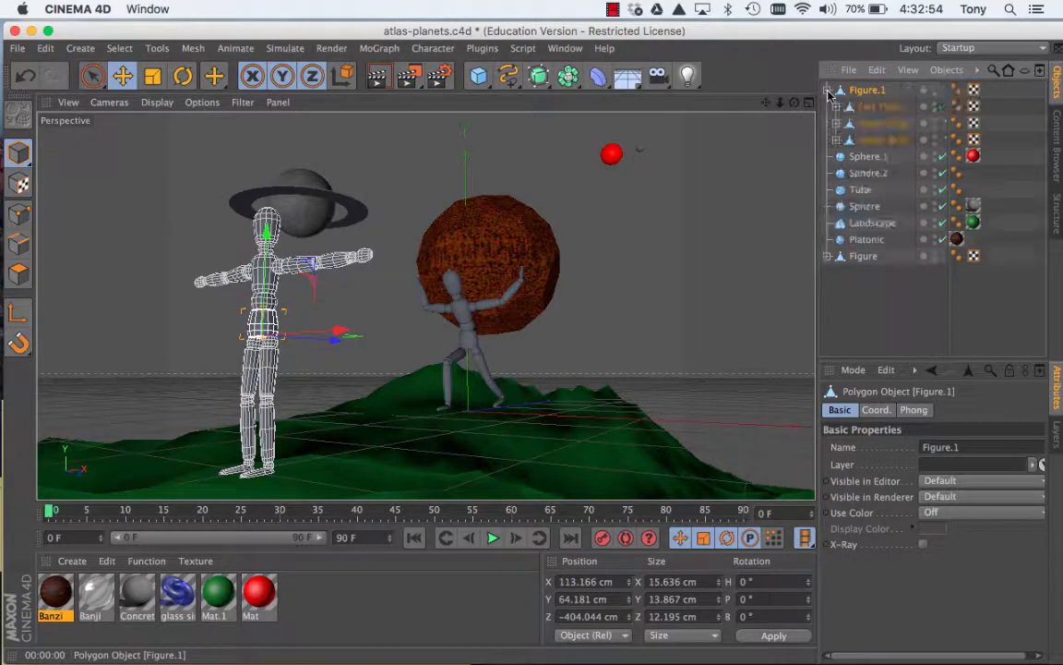
Rotate the standing figure's left thigh upward to a pitch of about -70°
{"action": "left_click", "coordinate": [879, 109]}
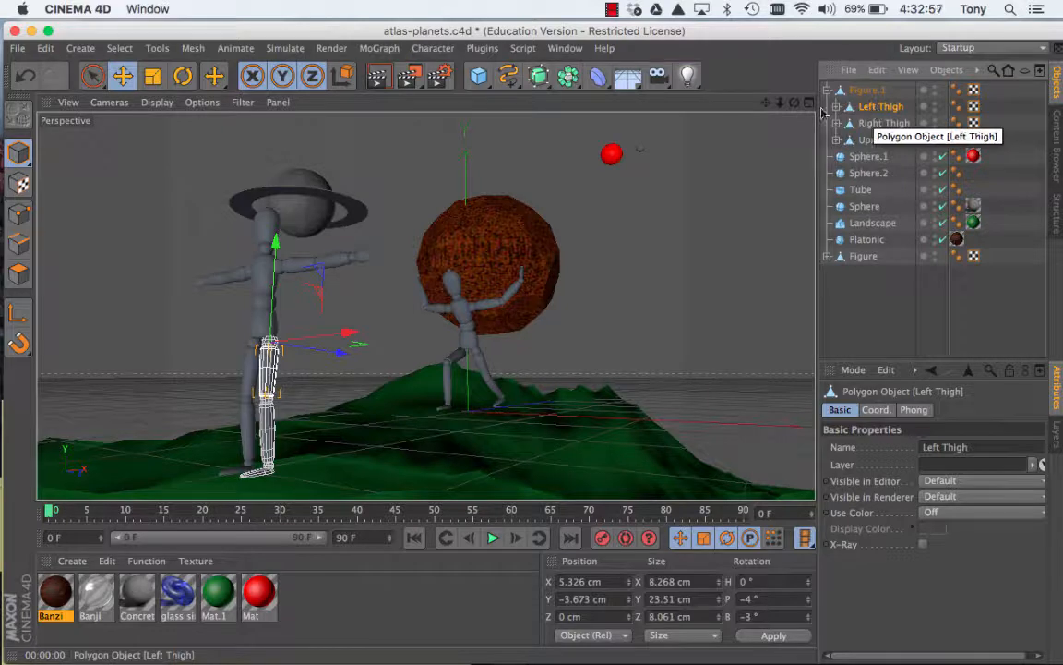
{"action": "left_click", "coordinate": [184, 75]}
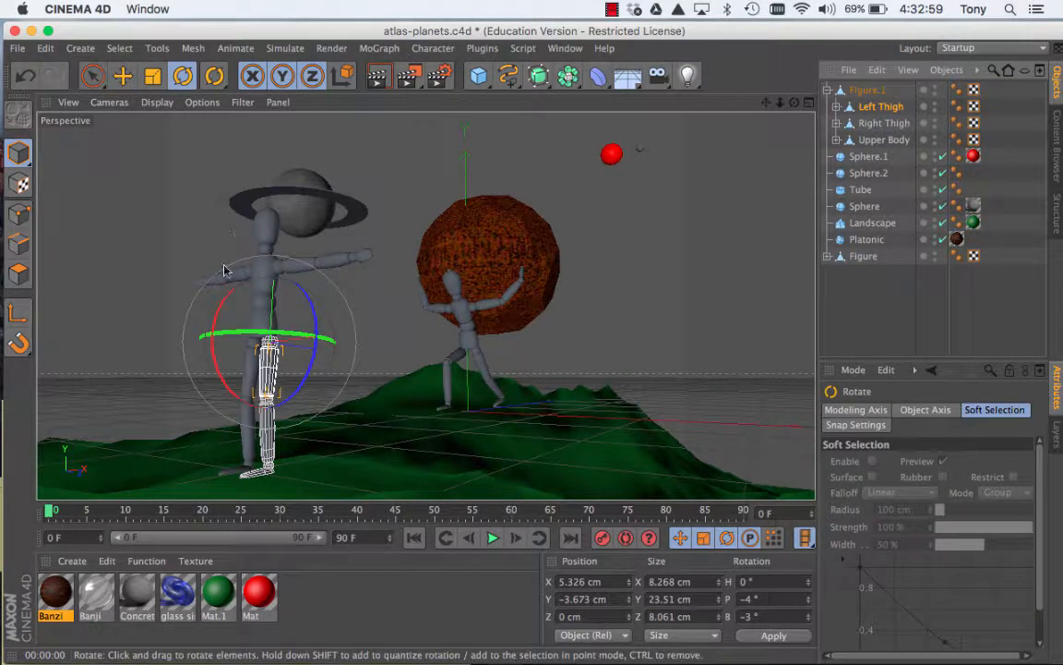
{"action": "left_click_drag", "start_coordinate": [217, 323], "coordinate": [232, 240]}
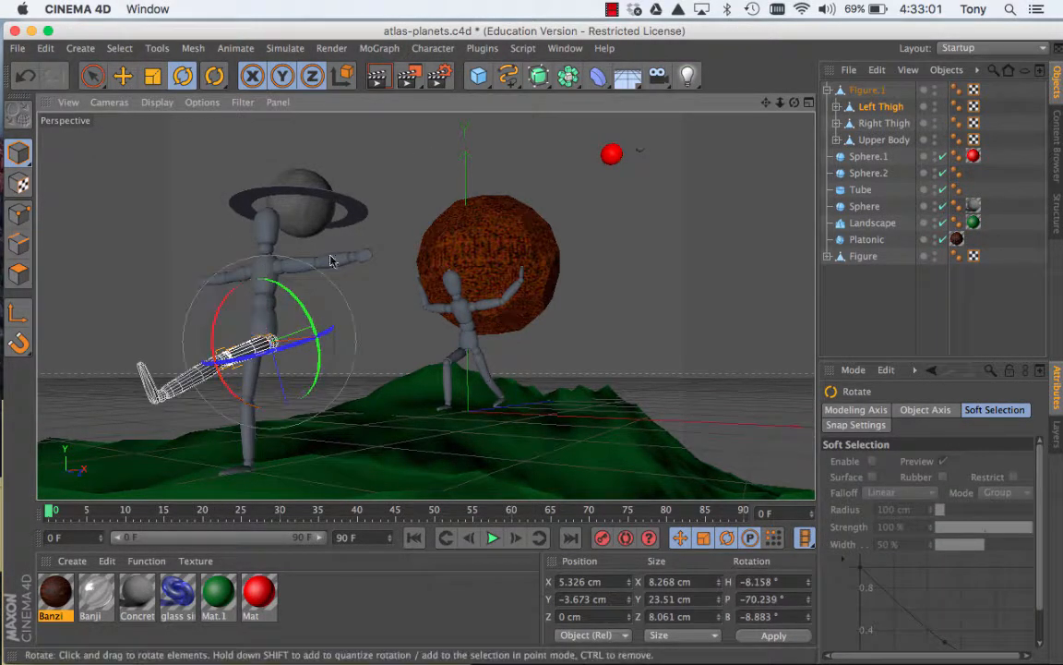
Fold the figure's left shin back by rotating it to a pitch of about 78° and a bank of about -60°
{"action": "left_click", "coordinate": [837, 107]}
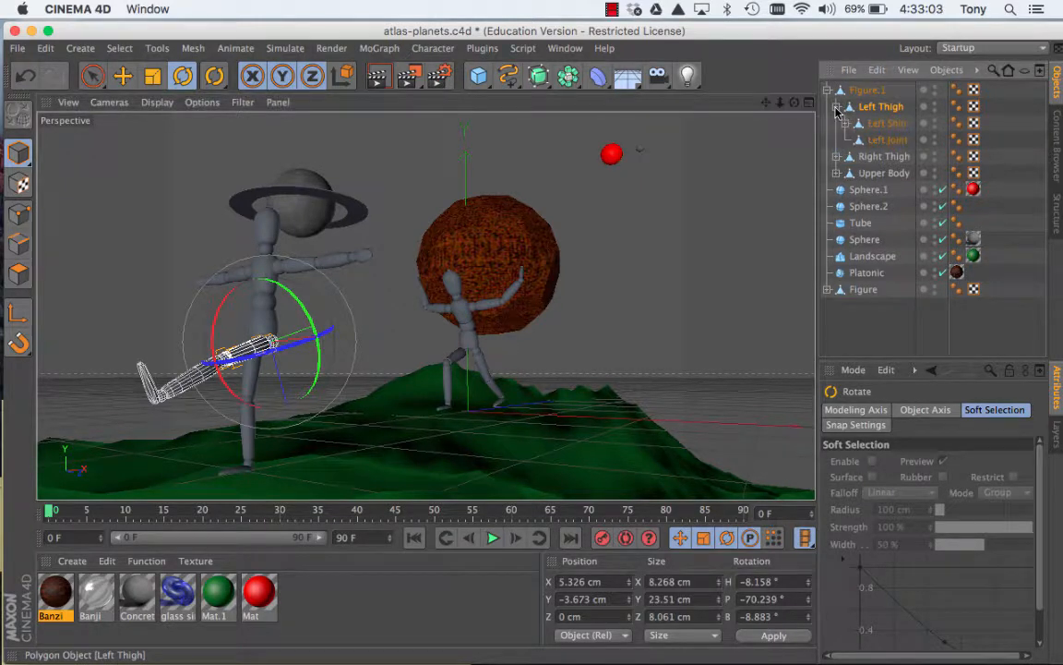
{"action": "left_click", "coordinate": [884, 122]}
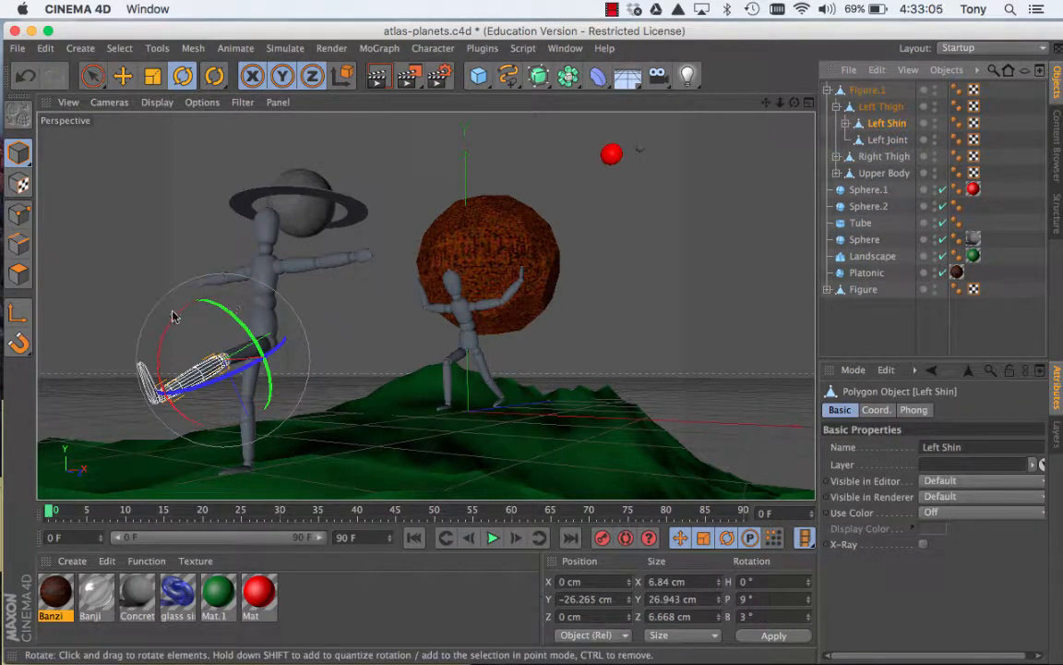
{"action": "left_click_drag", "start_coordinate": [171, 317], "coordinate": [231, 277]}
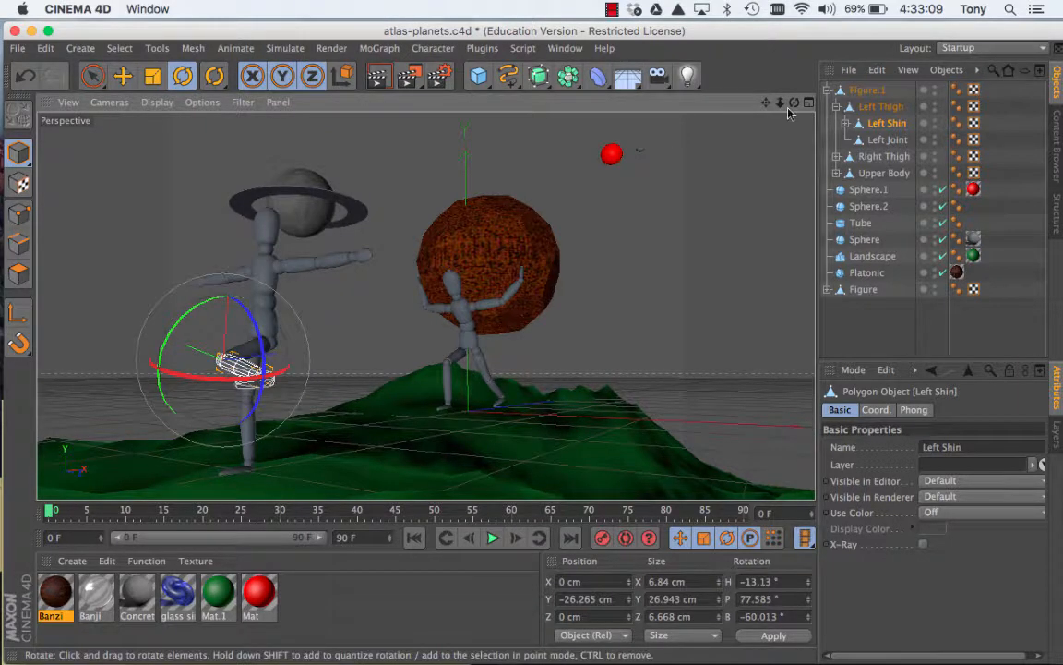
Move the left shin slightly away from the thigh, to about Y -30 cm
{"action": "mouse_move", "coordinate": [795, 103]}
{"action": "left_mouse_down"}
{"action": "mouse_move", "coordinate": [424, 306]}
{"action": "mouse_move", "coordinate": [794, 104]}
{"action": "left_mouse_up"}
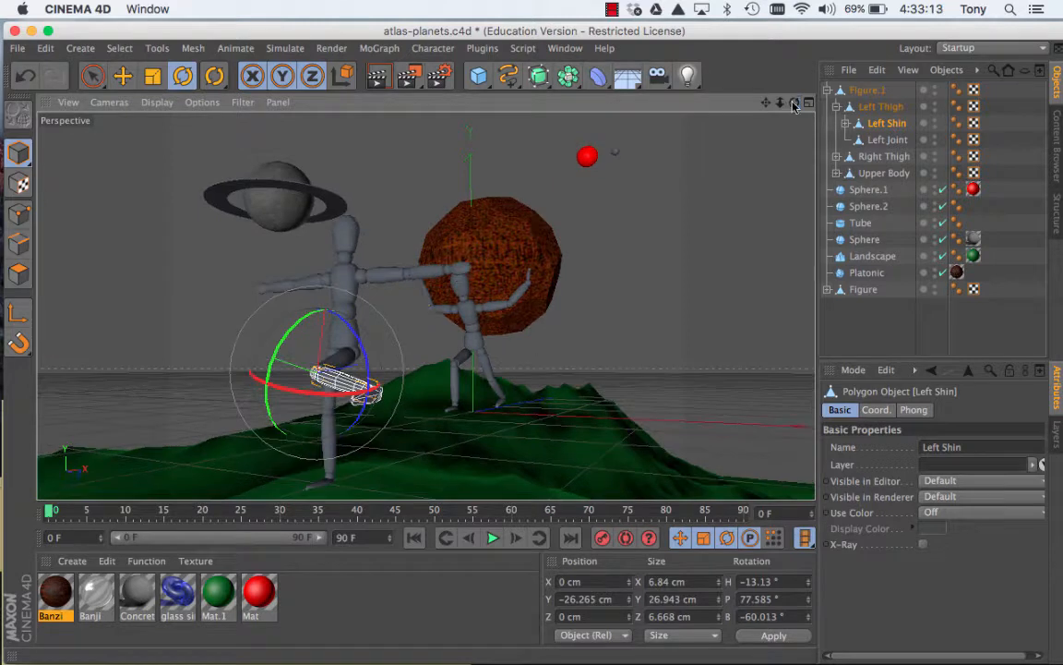
{"action": "left_click", "coordinate": [123, 75]}
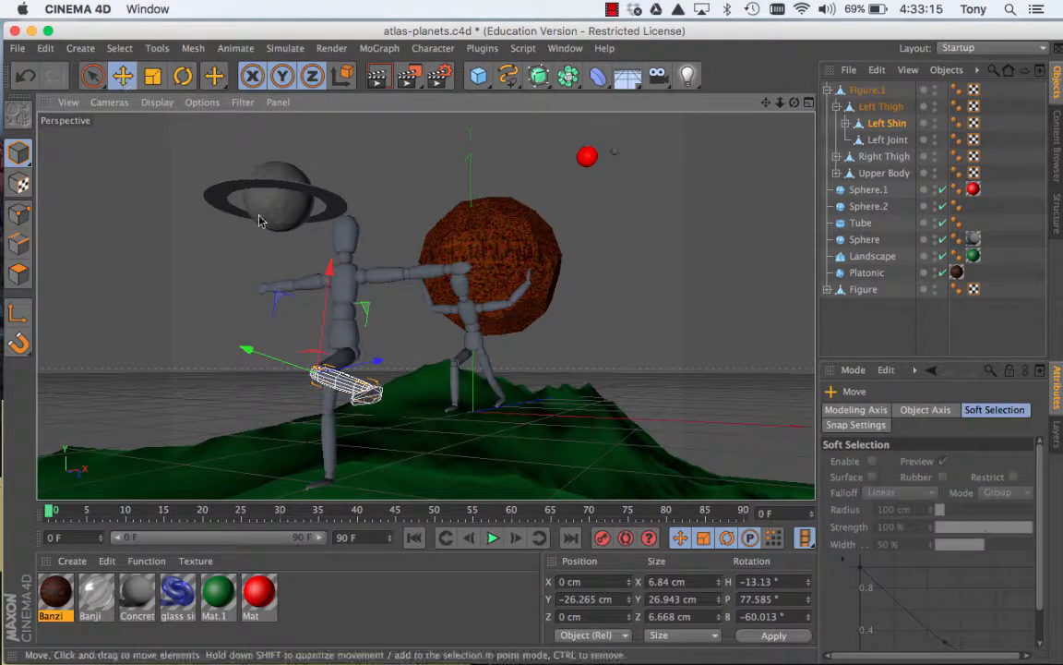
{"action": "left_click_drag", "start_coordinate": [342, 318], "coordinate": [382, 391]}
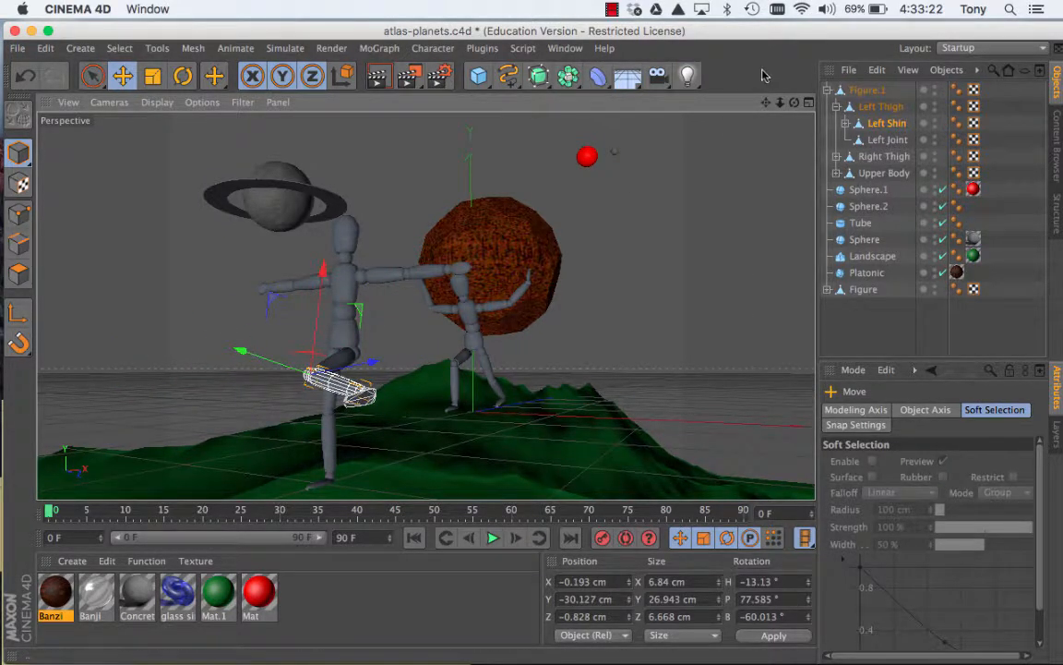
Move the whole standing figure, Figure.1, along the X axis to about 87 cm
{"action": "left_click", "coordinate": [829, 91]}
{"action": "left_click", "coordinate": [851, 92]}
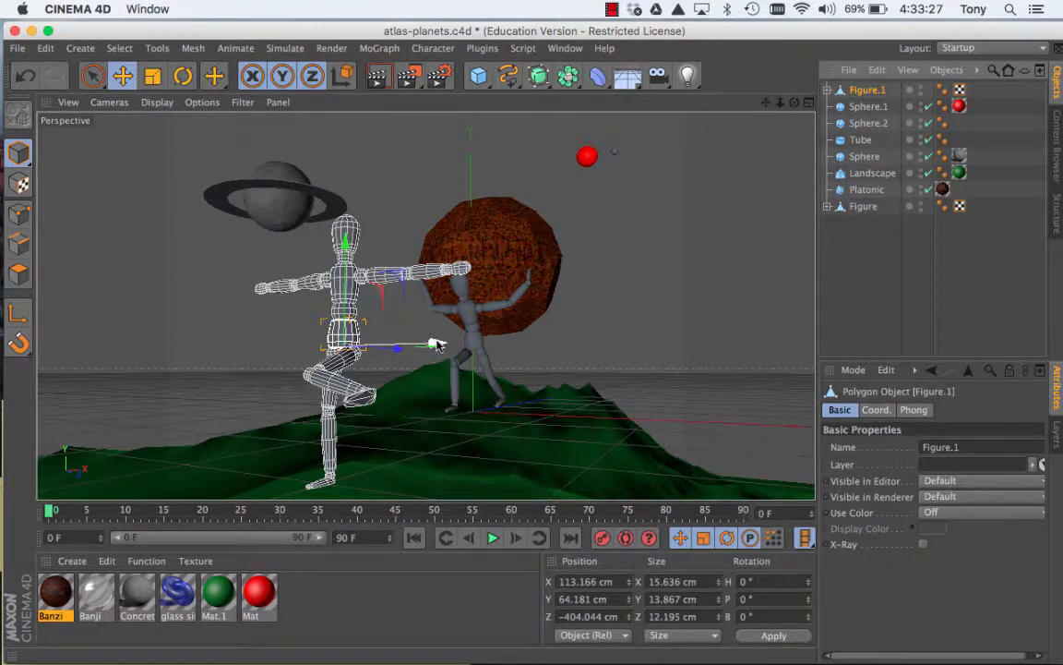
{"action": "left_click_drag", "start_coordinate": [417, 352], "coordinate": [389, 322]}
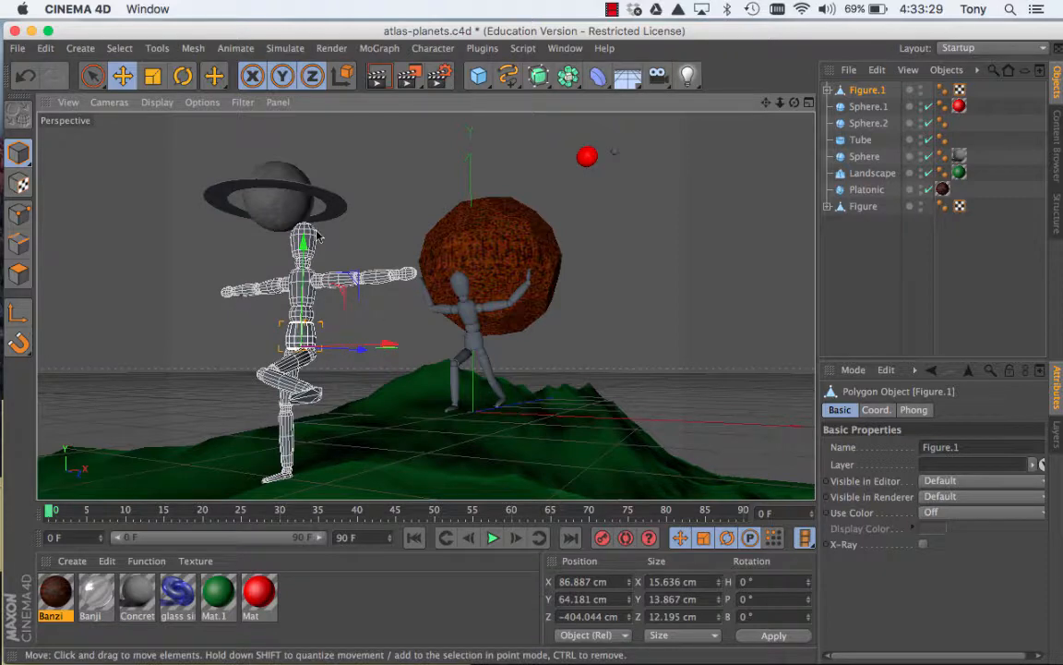
Rotate Figure.1 onto its back at a pitch of about -86° and lower it onto the landscape at about Y -1 cm
{"action": "left_click", "coordinate": [182, 76]}
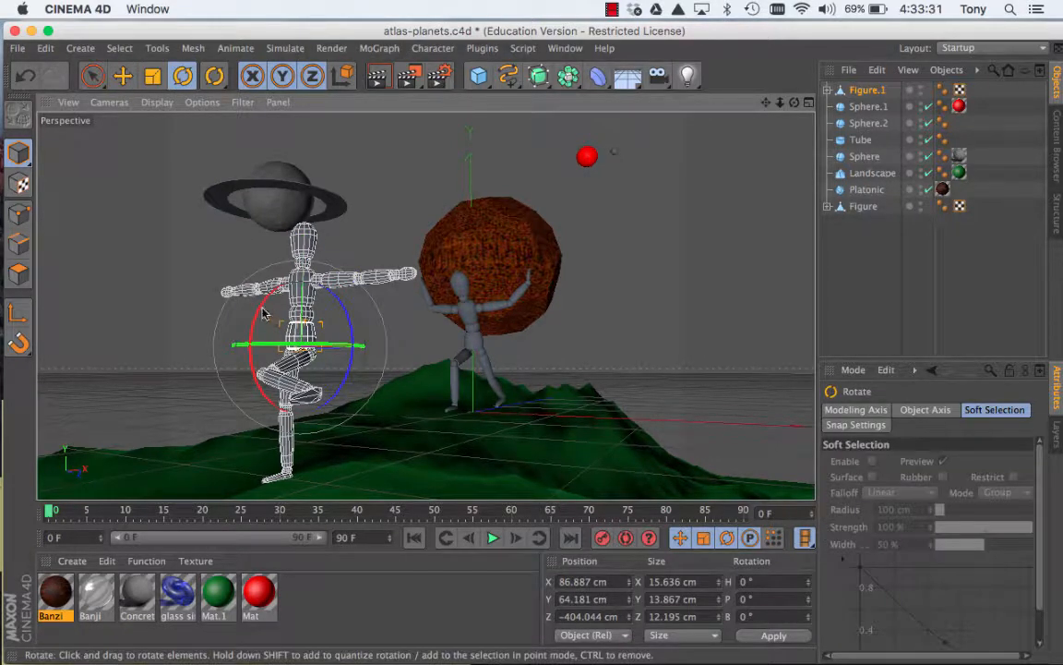
{"action": "left_click_drag", "start_coordinate": [237, 275], "coordinate": [343, 253]}
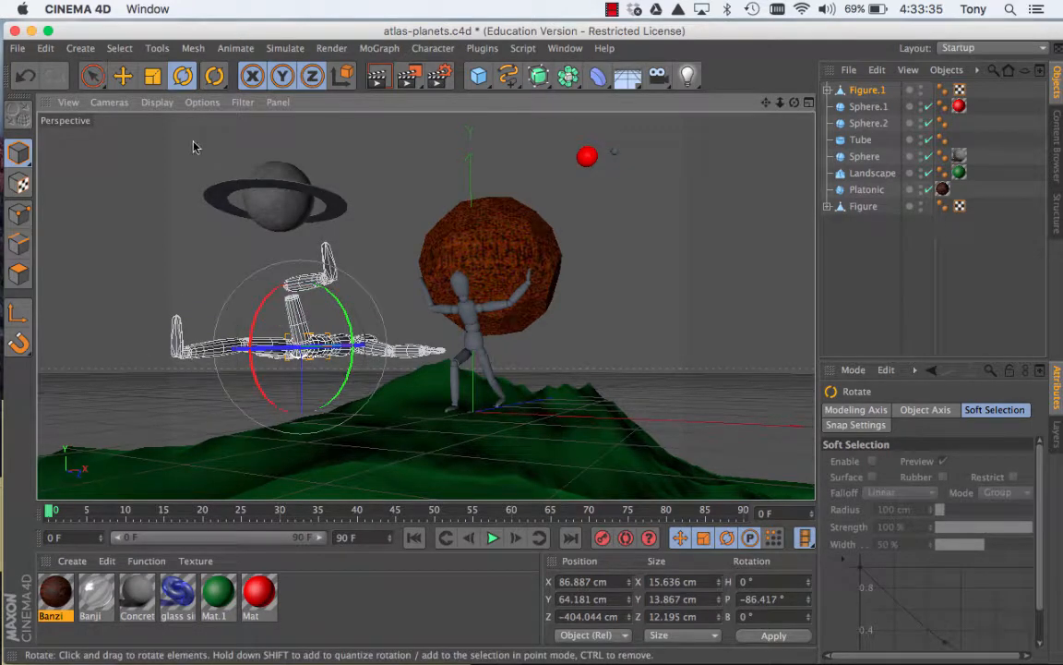
{"action": "left_click", "coordinate": [123, 76]}
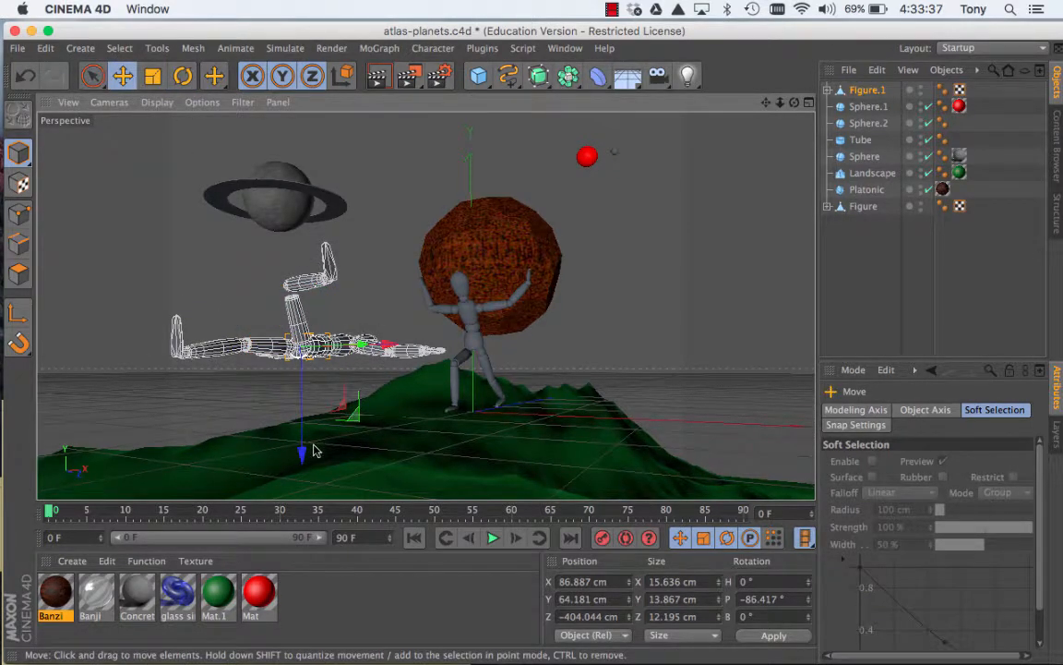
{"action": "left_click_drag", "start_coordinate": [313, 449], "coordinate": [312, 578]}
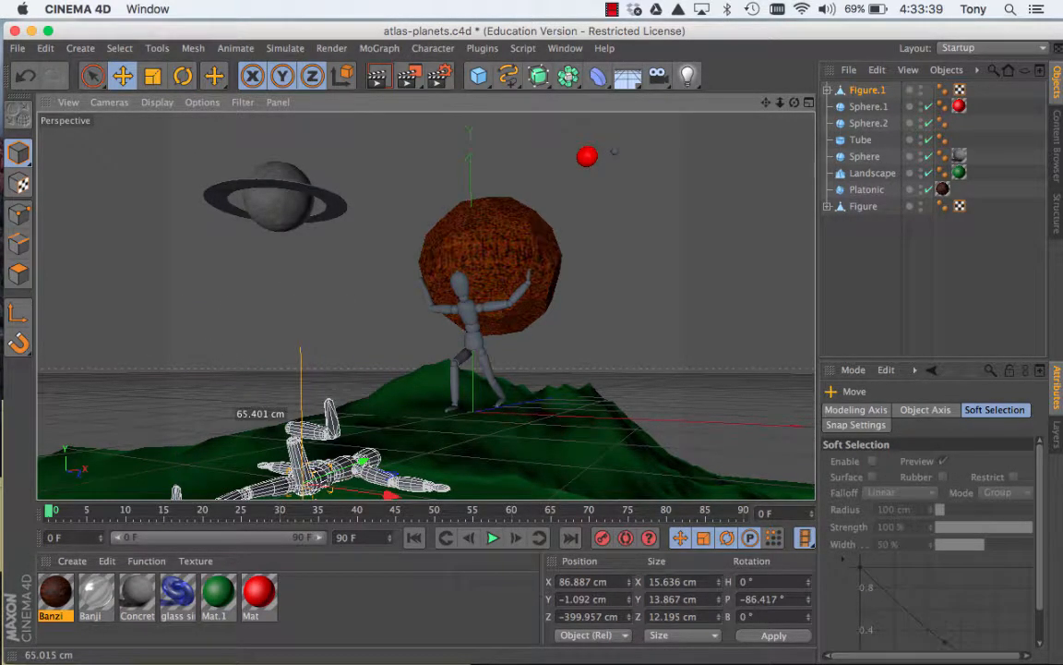
{"action": "mouse_move", "coordinate": [795, 104]}
{"action": "left_mouse_down"}
{"action": "mouse_move", "coordinate": [725, 94]}
{"action": "mouse_move", "coordinate": [781, 95]}
{"action": "mouse_move", "coordinate": [766, 106]}
{"action": "left_mouse_up"}
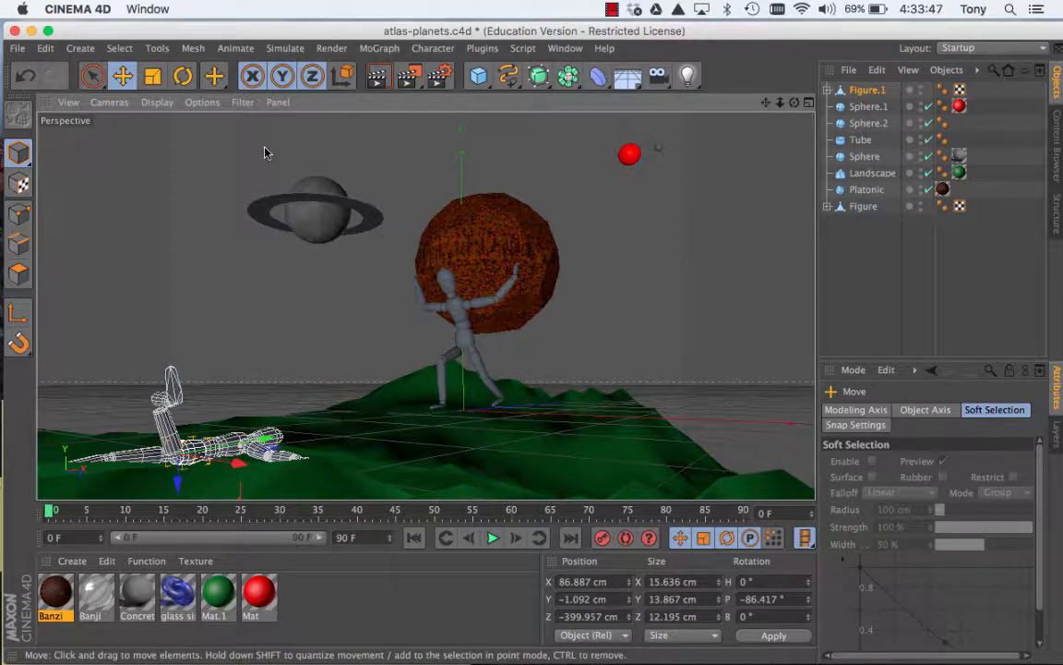
Add a light to the scene and raise it above the large planet to about Y 348 cm
{"action": "left_click", "coordinate": [688, 82]}
{"action": "left_click", "coordinate": [719, 99]}
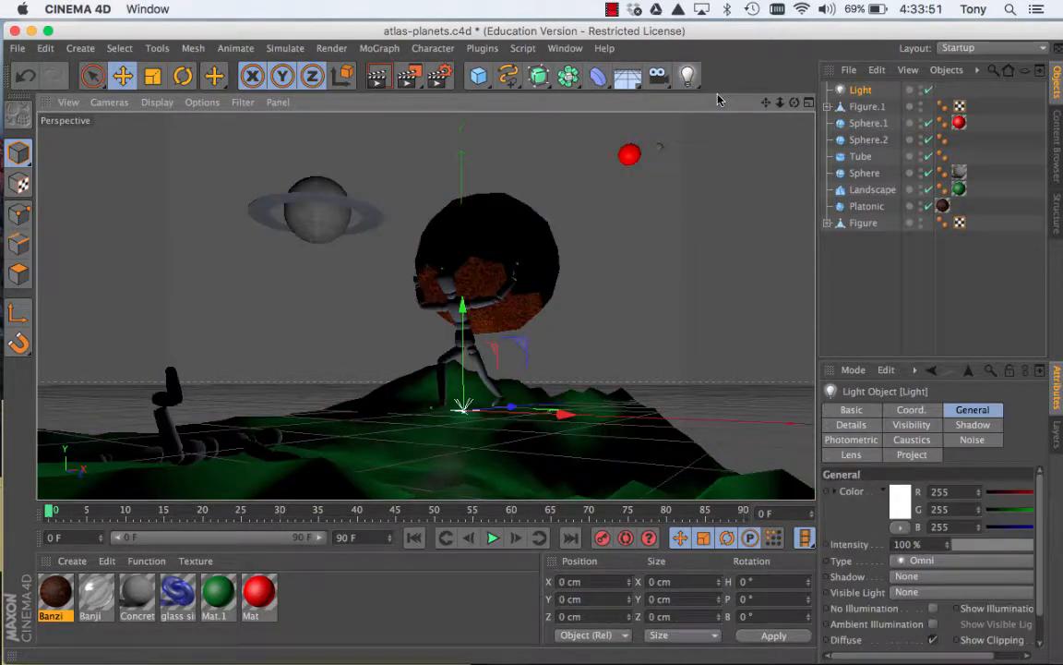
{"action": "left_click_drag", "start_coordinate": [463, 304], "coordinate": [414, 122]}
{"action": "left_click_drag", "start_coordinate": [417, 294], "coordinate": [419, 296]}
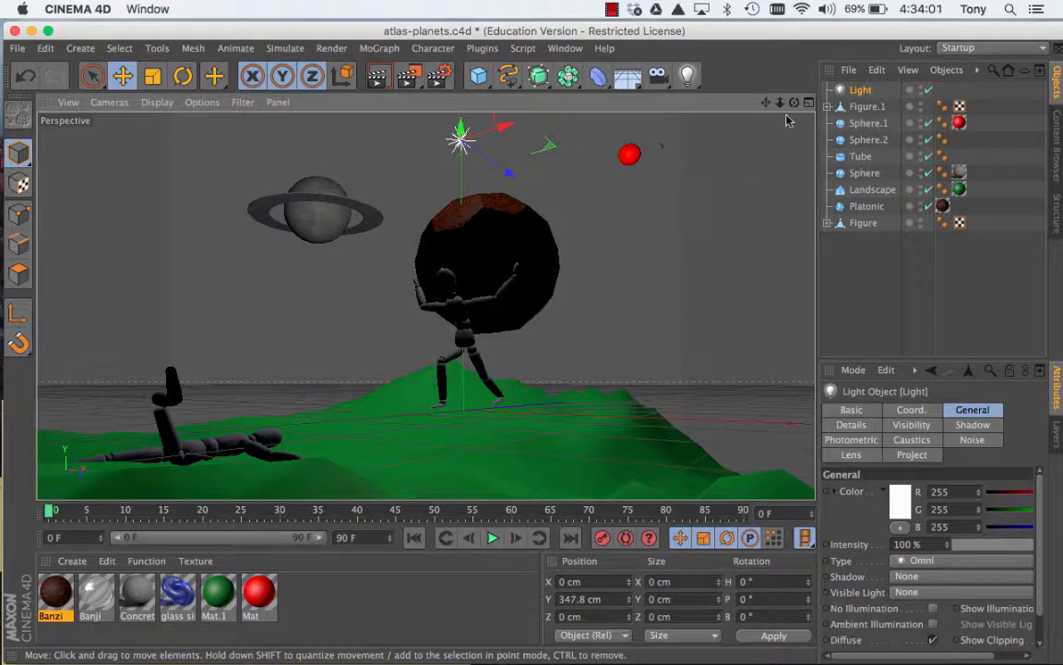
Raise the light further to about Y 572 cm and render the perspective view to check the lighting
{"action": "left_click_drag", "start_coordinate": [766, 103], "coordinate": [430, 133]}
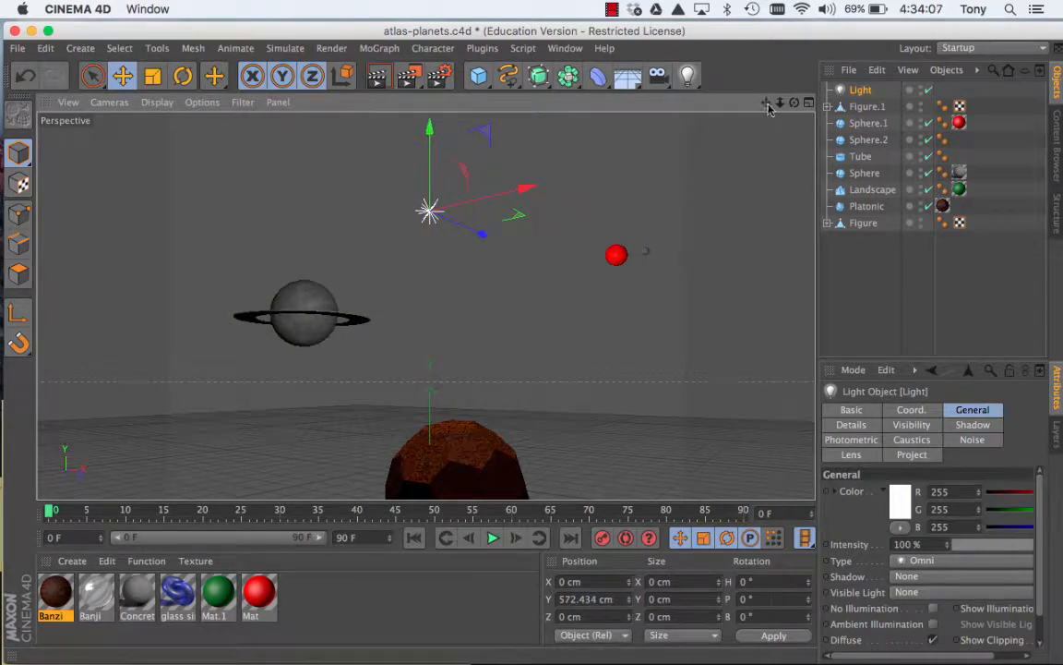
{"action": "left_click_drag", "start_coordinate": [766, 102], "coordinate": [427, 304]}
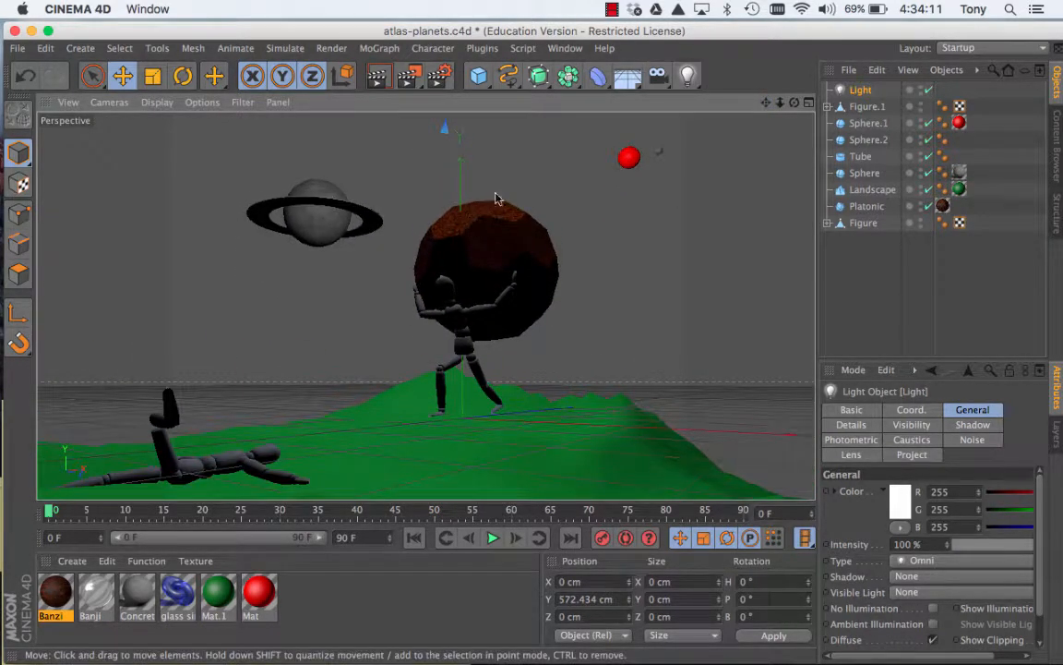
{"action": "left_click", "coordinate": [388, 83]}
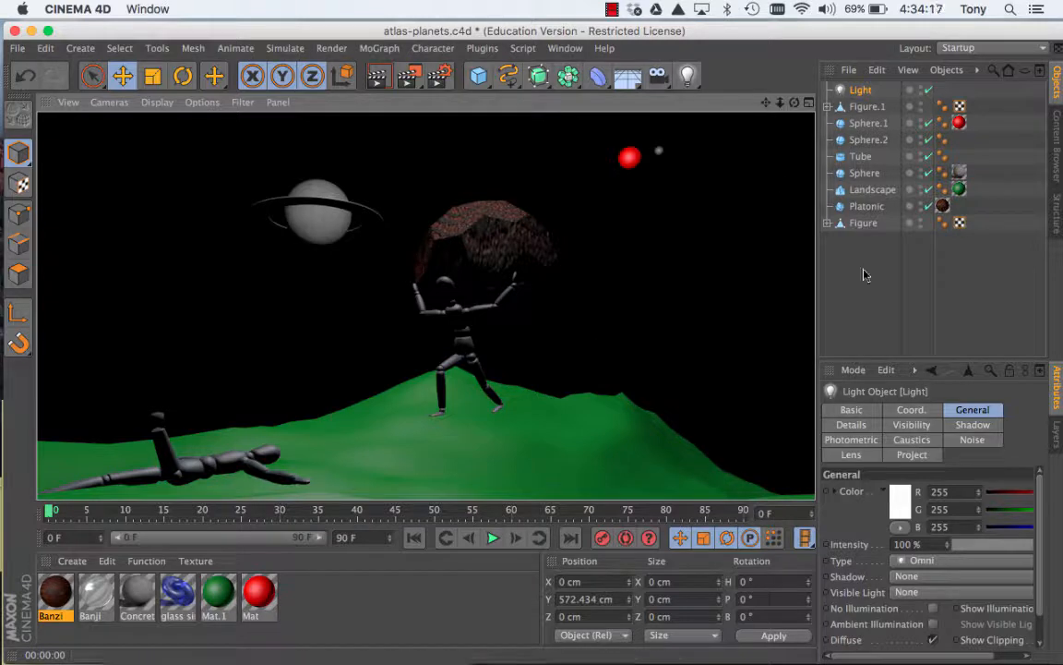
Set the light's shadow type to Shadow Maps (Soft) and render the perspective view to check the shadows
{"action": "left_click", "coordinate": [861, 92]}
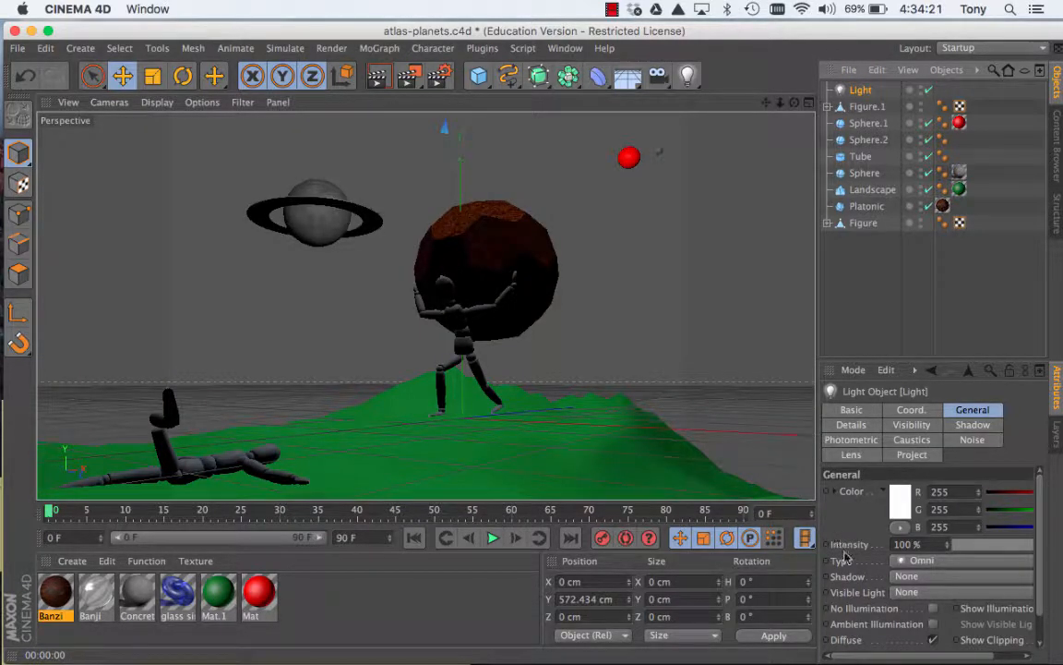
{"action": "left_click", "coordinate": [907, 577]}
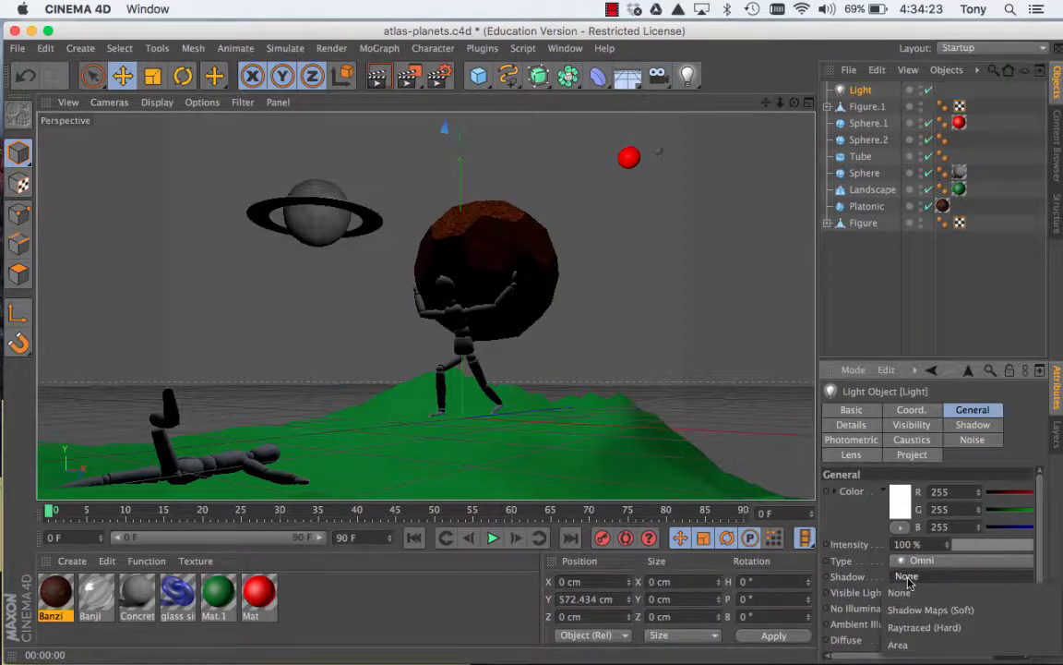
{"action": "left_click", "coordinate": [909, 609]}
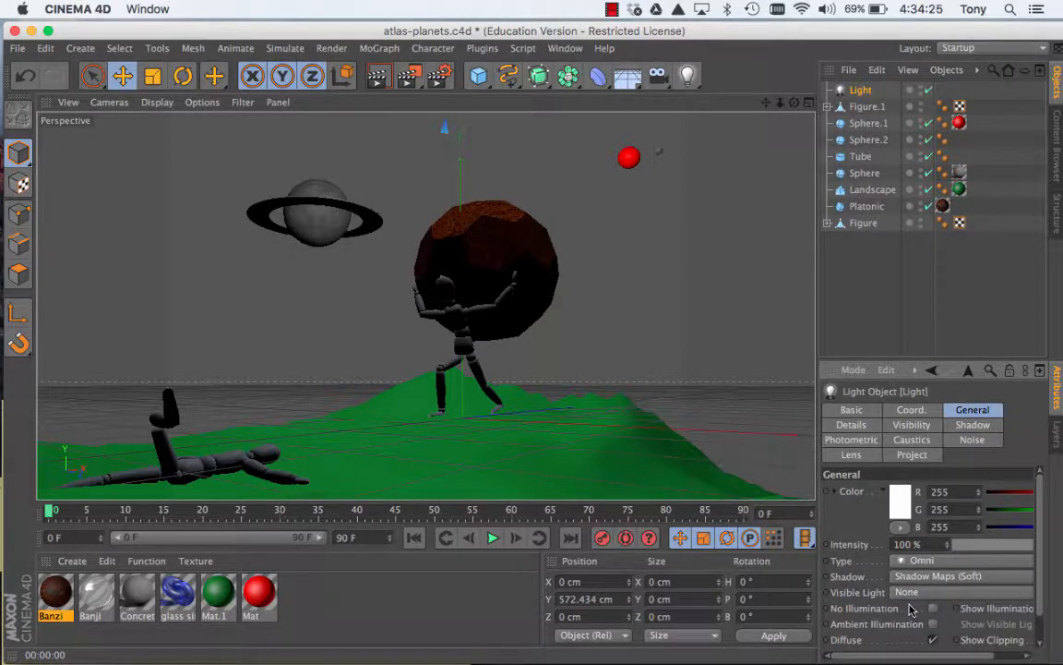
{"action": "left_click", "coordinate": [386, 81]}
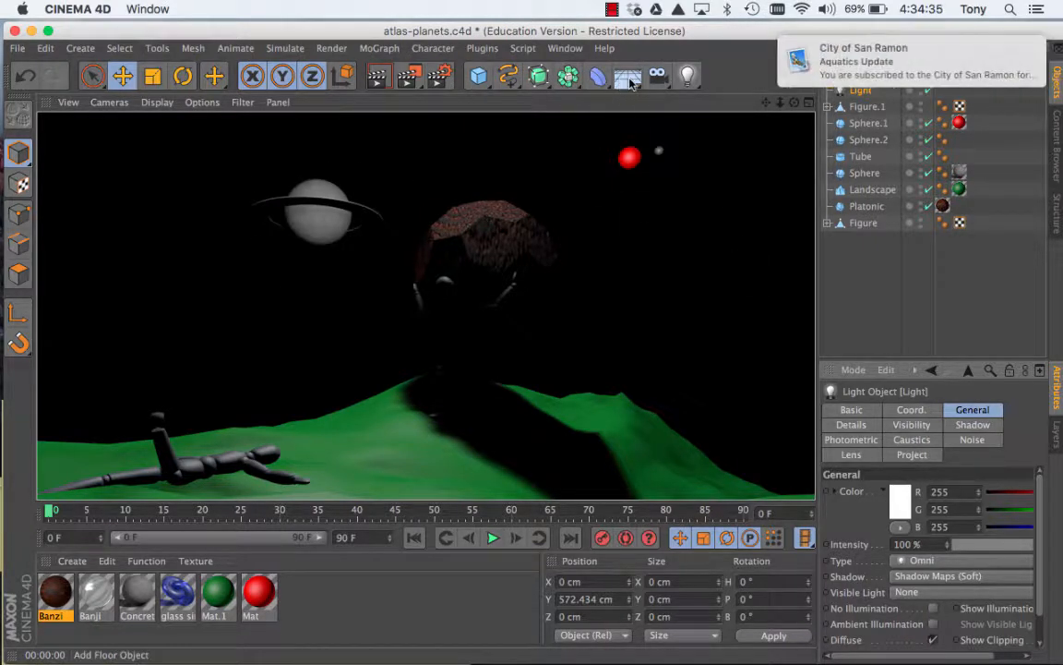
Add a Physical Sky to the scene and render the perspective view to check it
{"action": "left_click", "coordinate": [630, 83]}
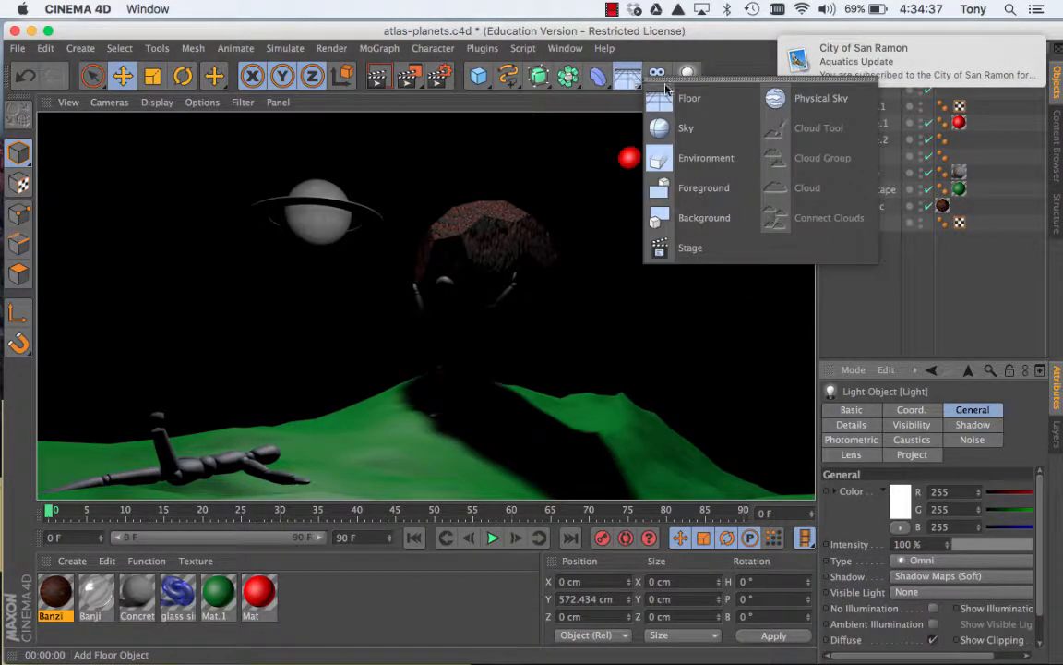
{"action": "left_click", "coordinate": [791, 100]}
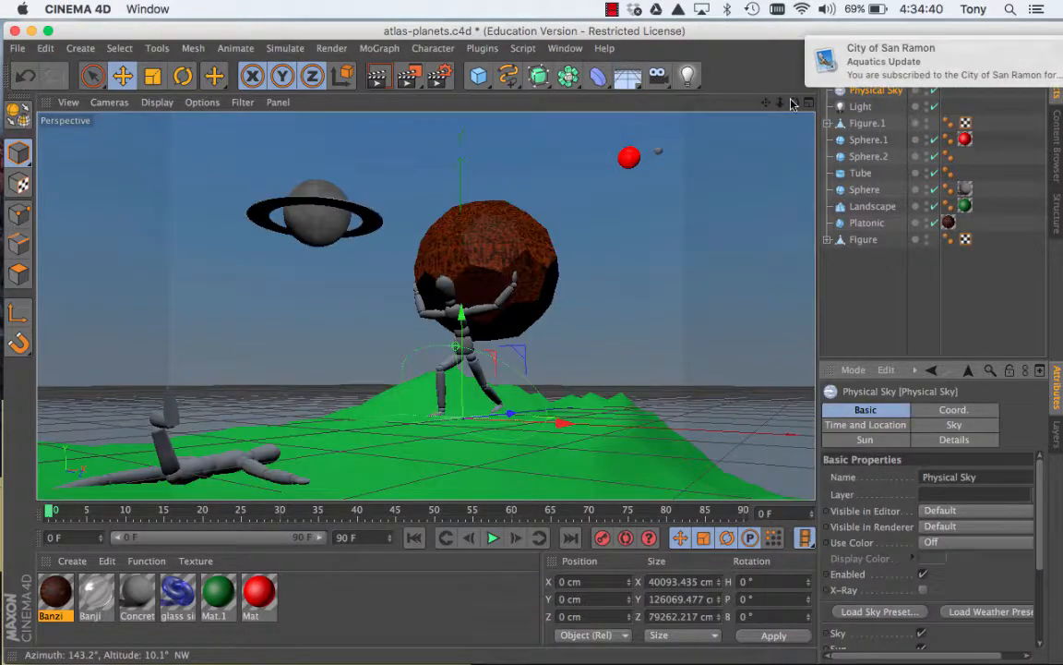
{"action": "left_click", "coordinate": [378, 78]}
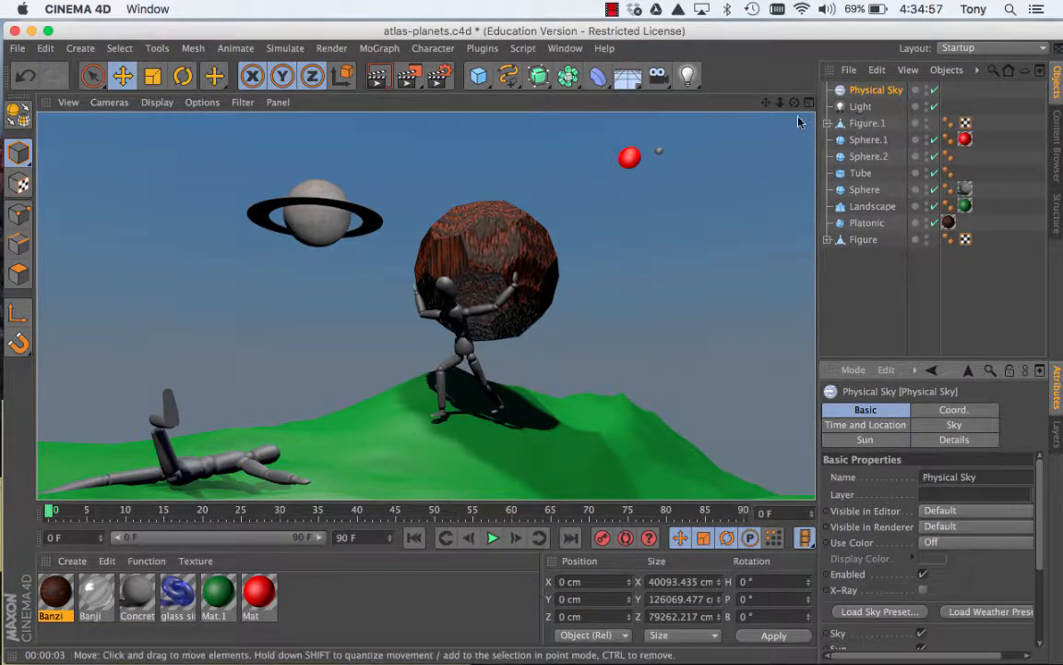
Move the Physical Sky object beside the standing figure, to about X -123, Y 63, Z -103 cm
{"action": "left_click", "coordinate": [860, 107]}
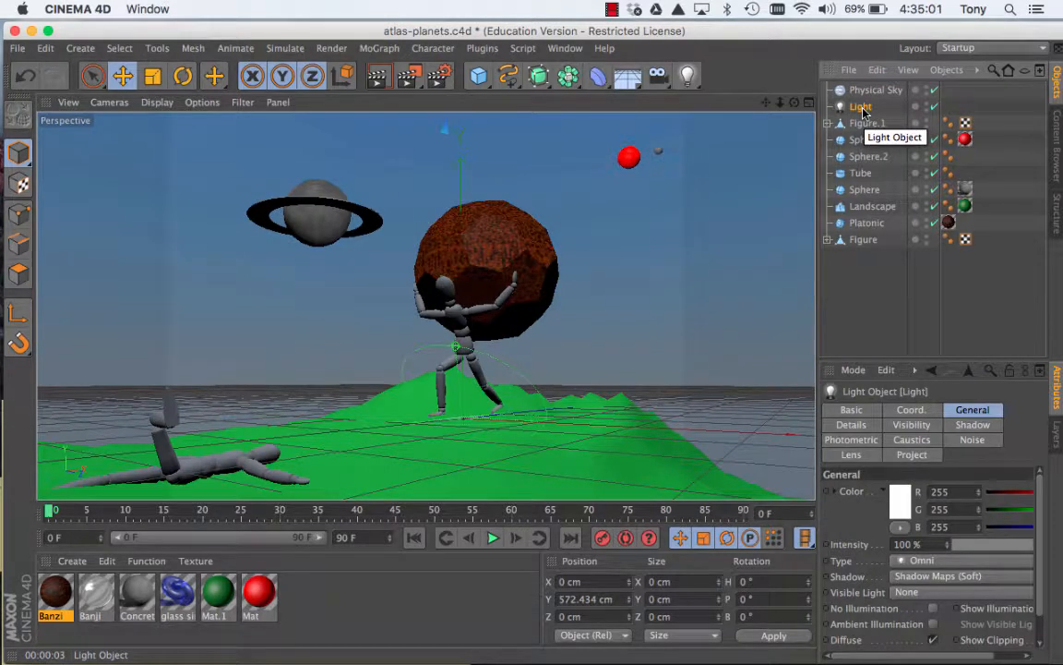
{"action": "left_click", "coordinate": [868, 90]}
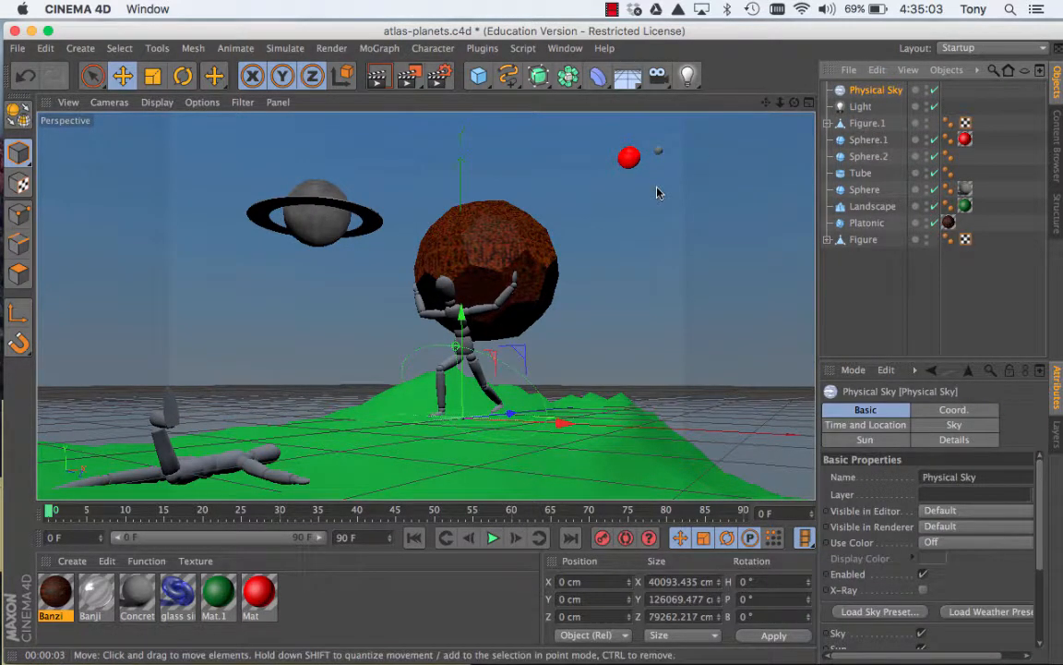
{"action": "left_click_drag", "start_coordinate": [453, 346], "coordinate": [320, 294]}
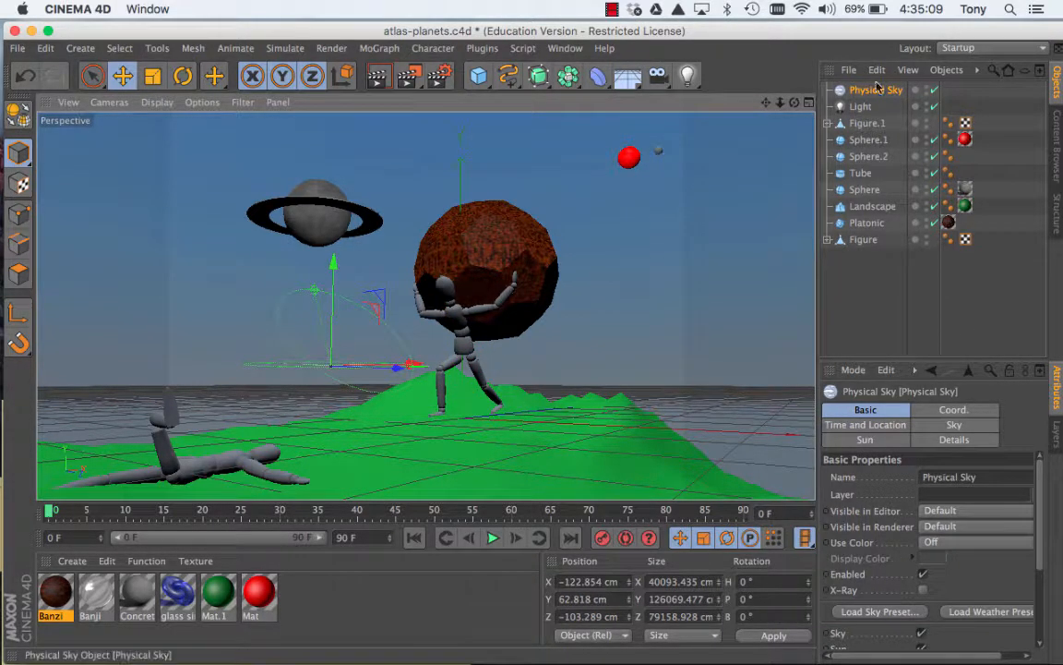
Render the scene to the Picture Viewer from a slightly rotated angle that shows both figures and all planets
{"action": "left_click", "coordinate": [864, 108]}
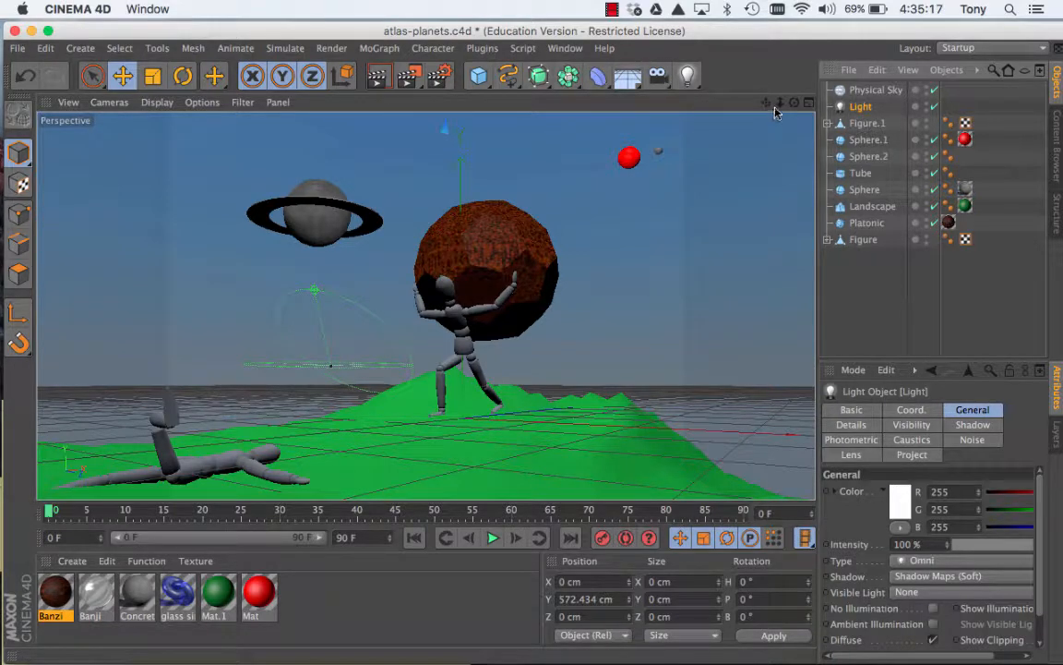
{"action": "left_click_drag", "start_coordinate": [791, 106], "coordinate": [752, 115]}
{"action": "left_click_drag", "start_coordinate": [794, 103], "coordinate": [814, 101]}
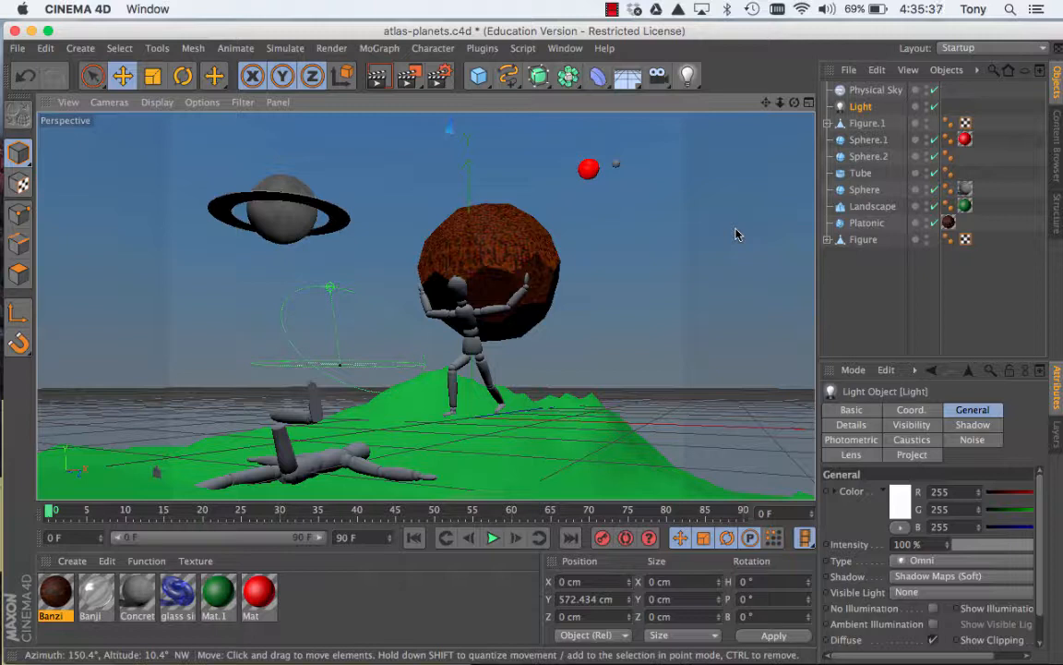
{"action": "left_click", "coordinate": [409, 78]}
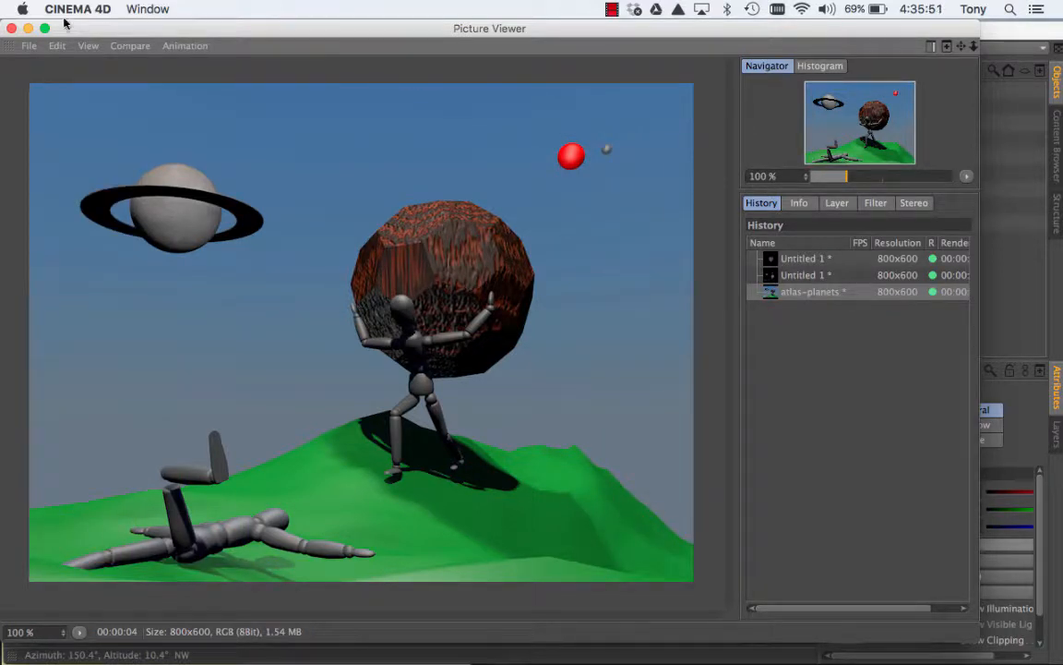
Save the rendered still image as a JPEG named atlas-planets.jpg on the Desktop and close the Picture Viewer
{"action": "left_click", "coordinate": [29, 45]}
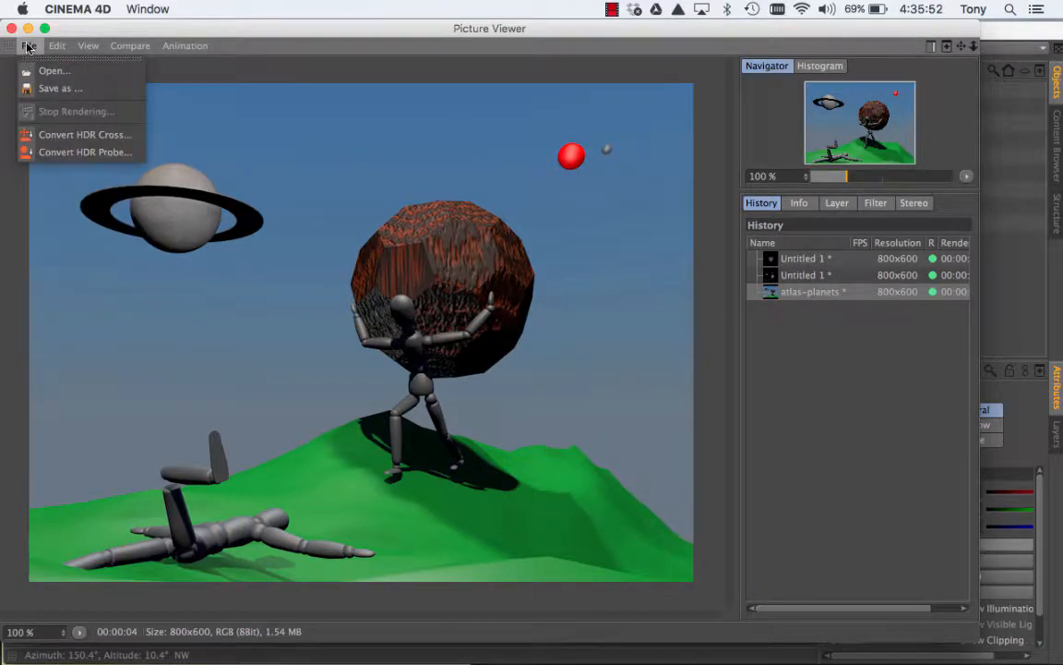
{"action": "left_click", "coordinate": [53, 90]}
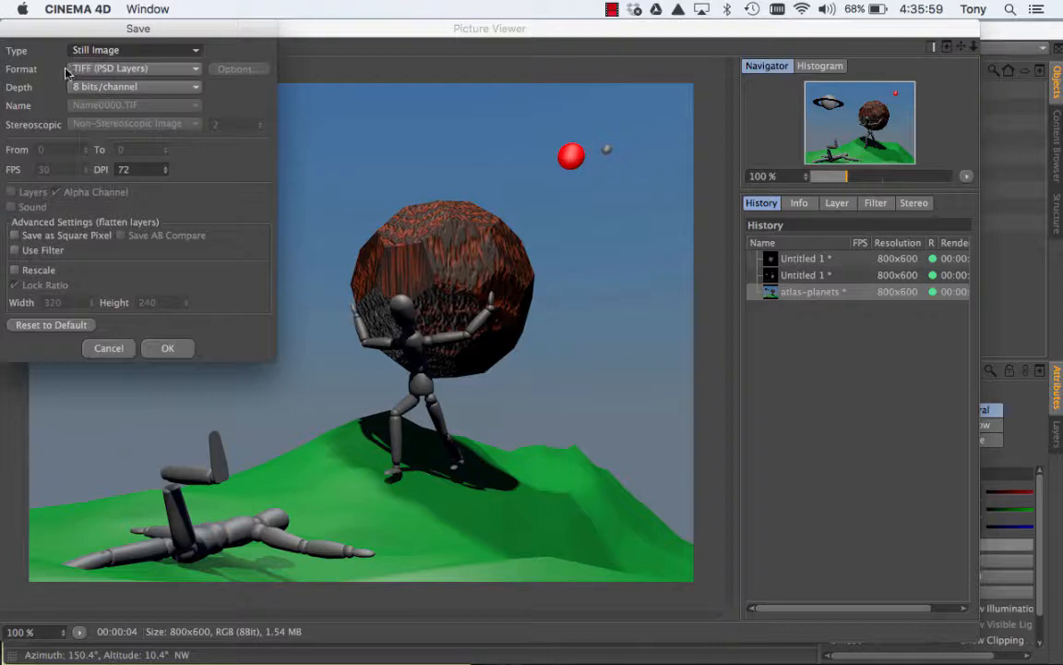
{"action": "left_click", "coordinate": [123, 69]}
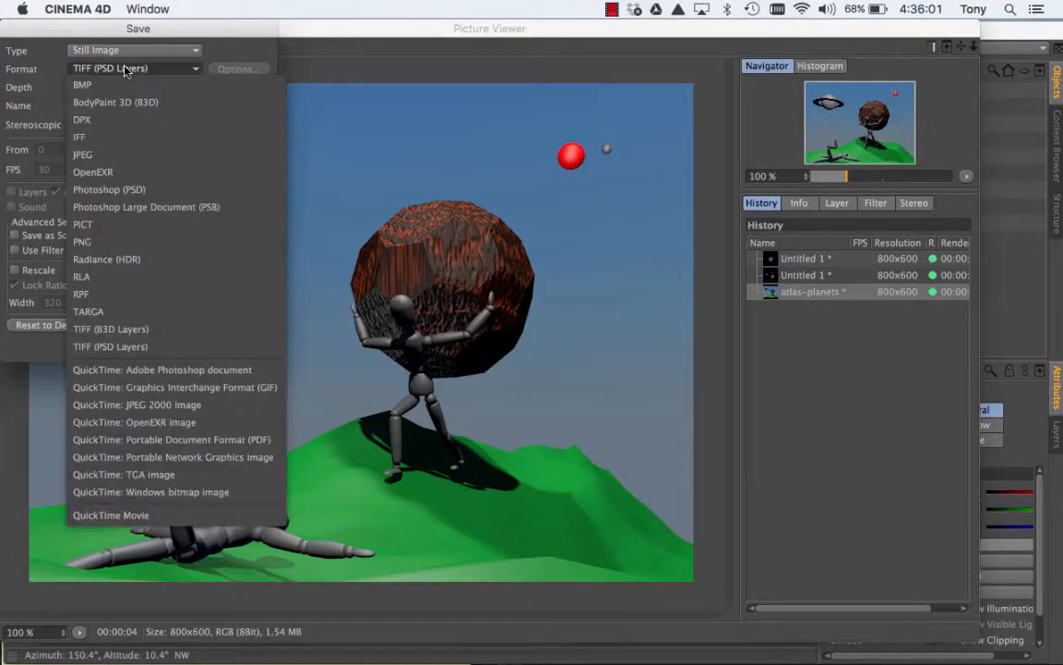
{"action": "left_click", "coordinate": [96, 155]}
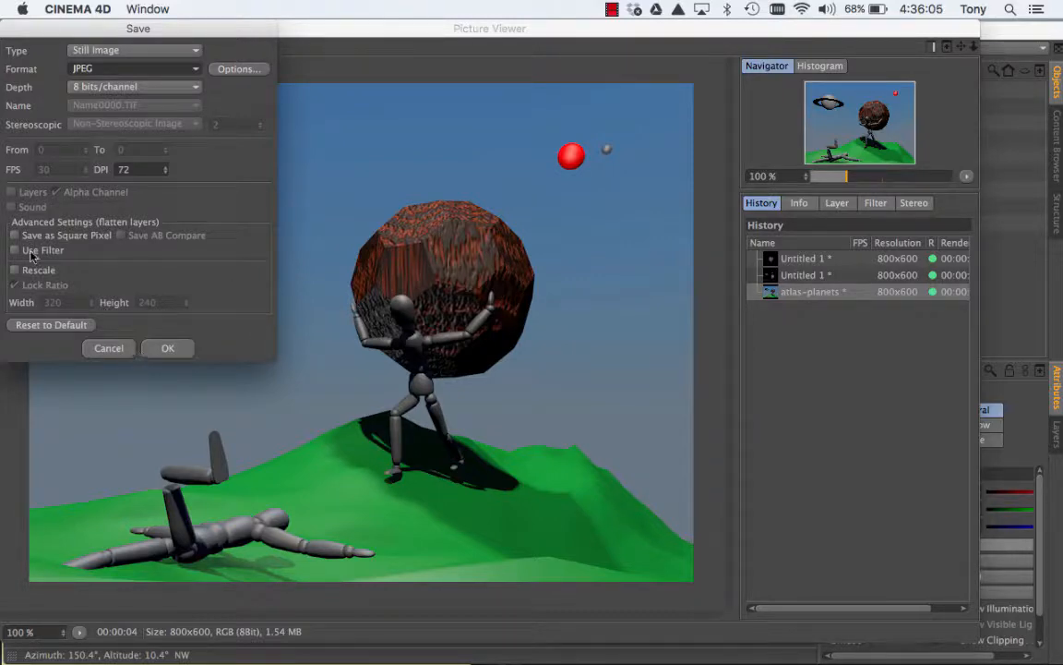
{"action": "left_click", "coordinate": [168, 347]}
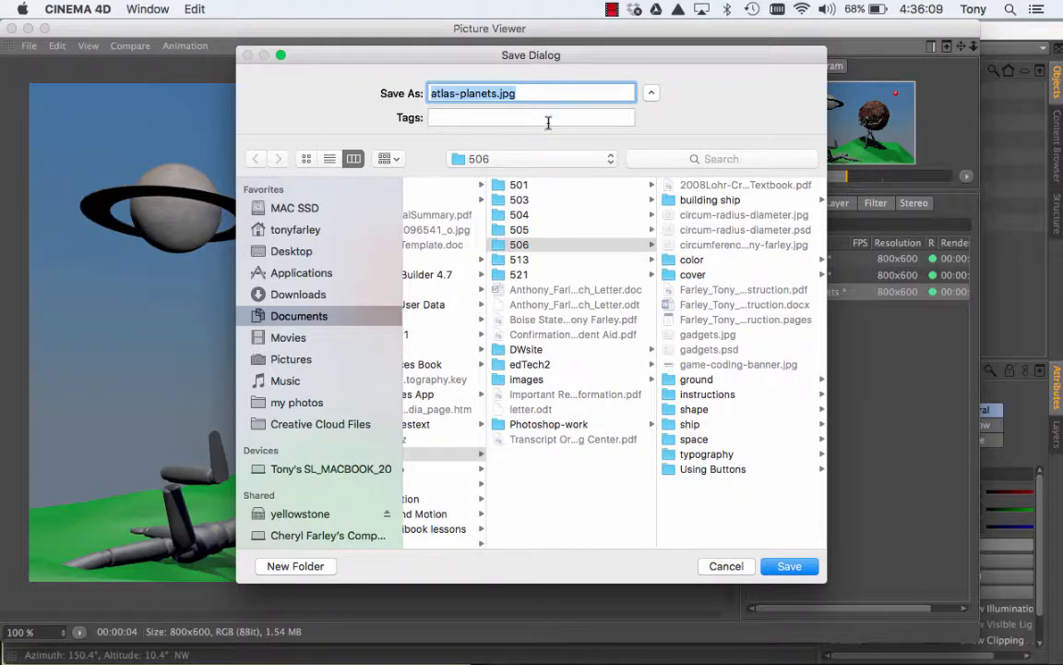
{"action": "left_click_drag", "start_coordinate": [423, 59], "coordinate": [327, 44]}
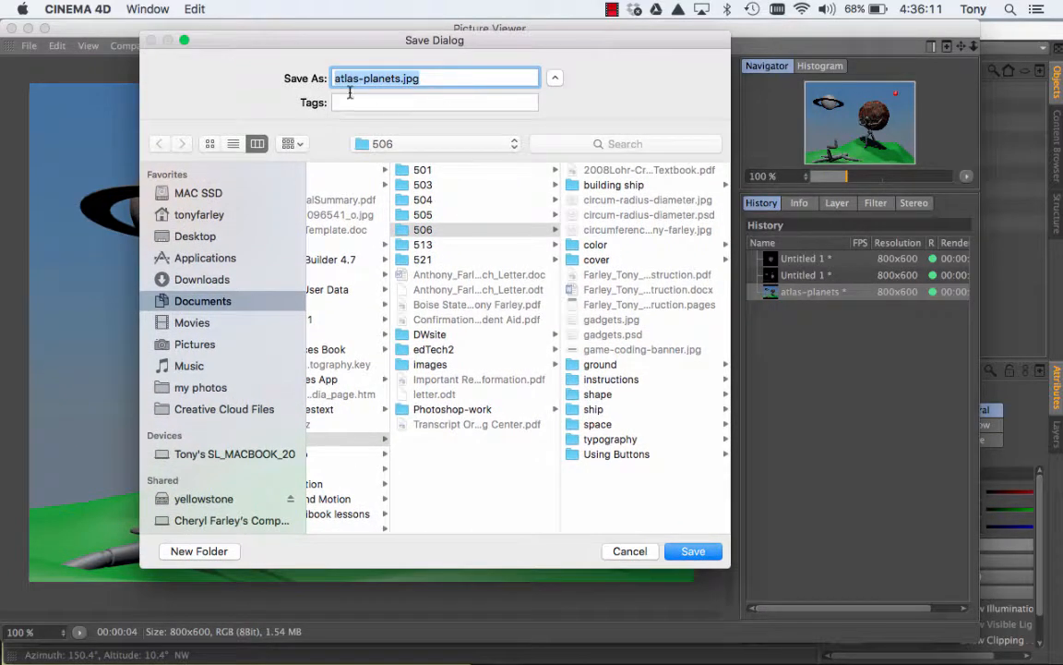
{"action": "left_click", "coordinate": [205, 237]}
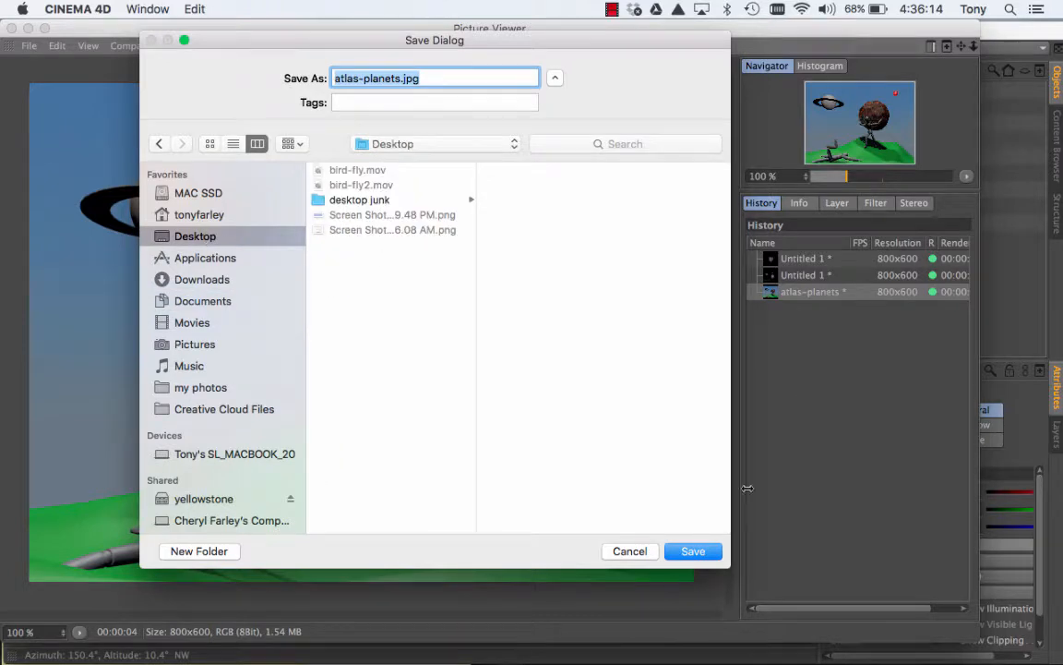
{"action": "left_click", "coordinate": [700, 553]}
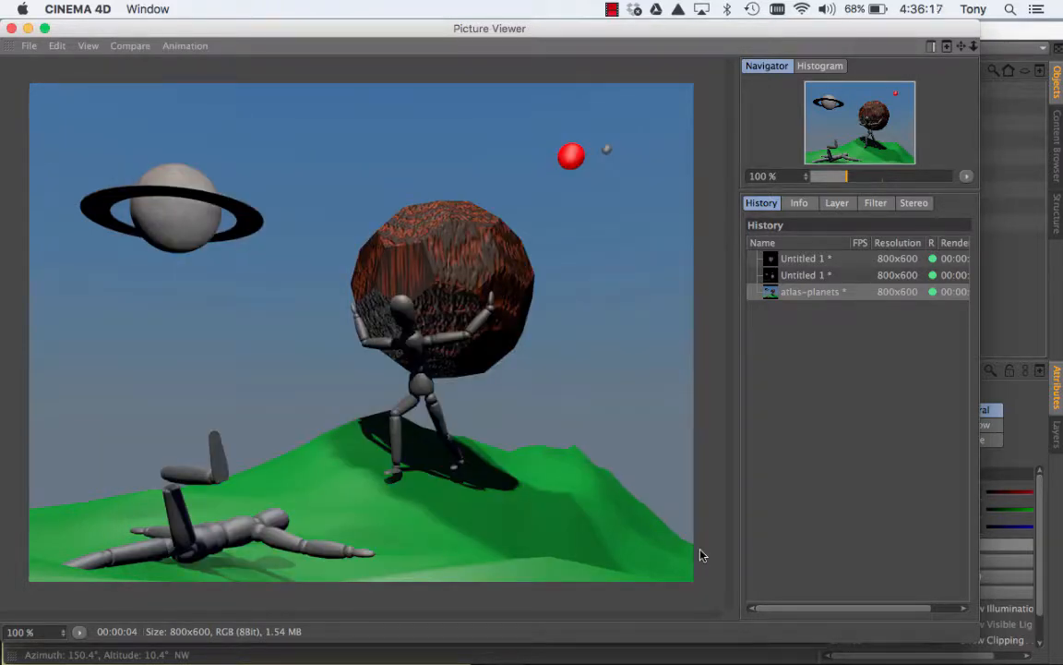
{"action": "left_click", "coordinate": [12, 29]}
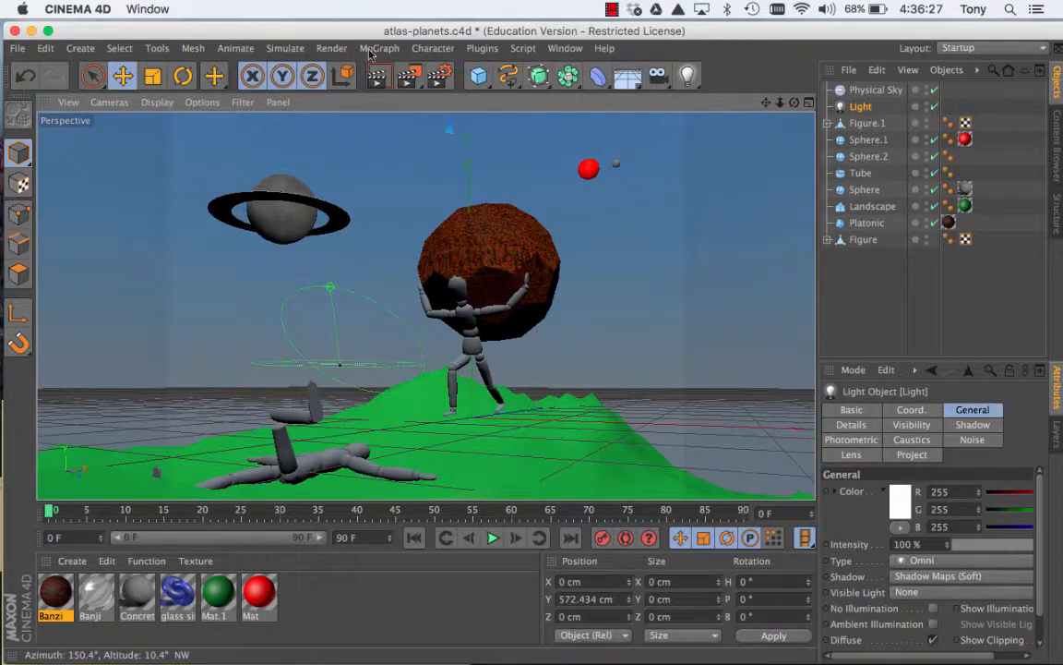
Render the scene to the Picture Viewer again and start saving the new image as a JPEG on the Desktop
{"action": "left_click", "coordinate": [409, 76]}
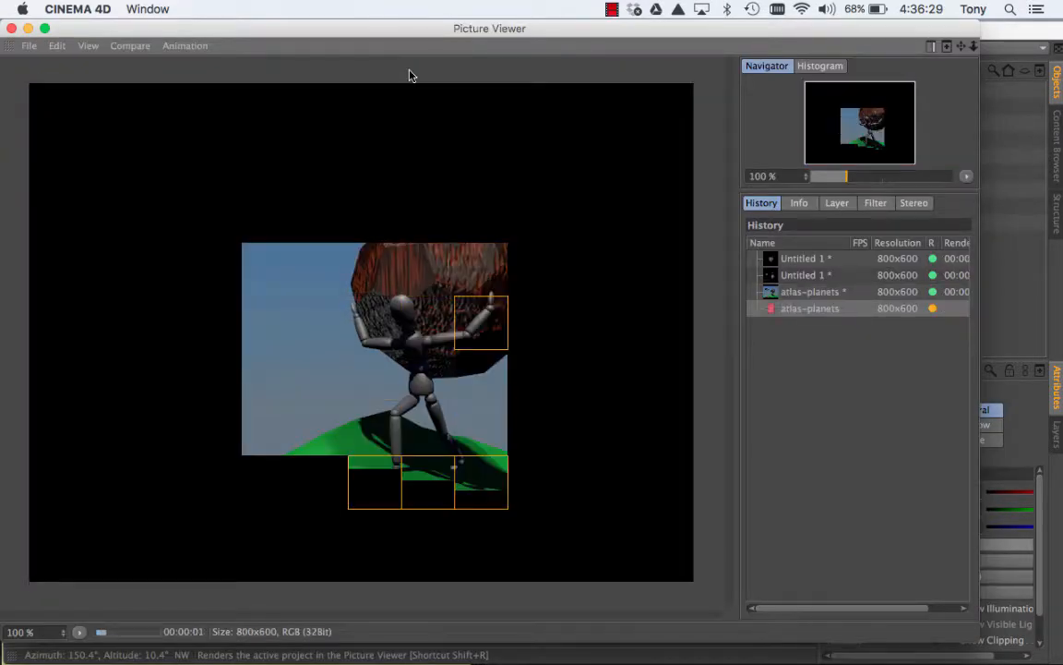
{"action": "left_click_drag", "start_coordinate": [122, 27], "coordinate": [156, 28]}
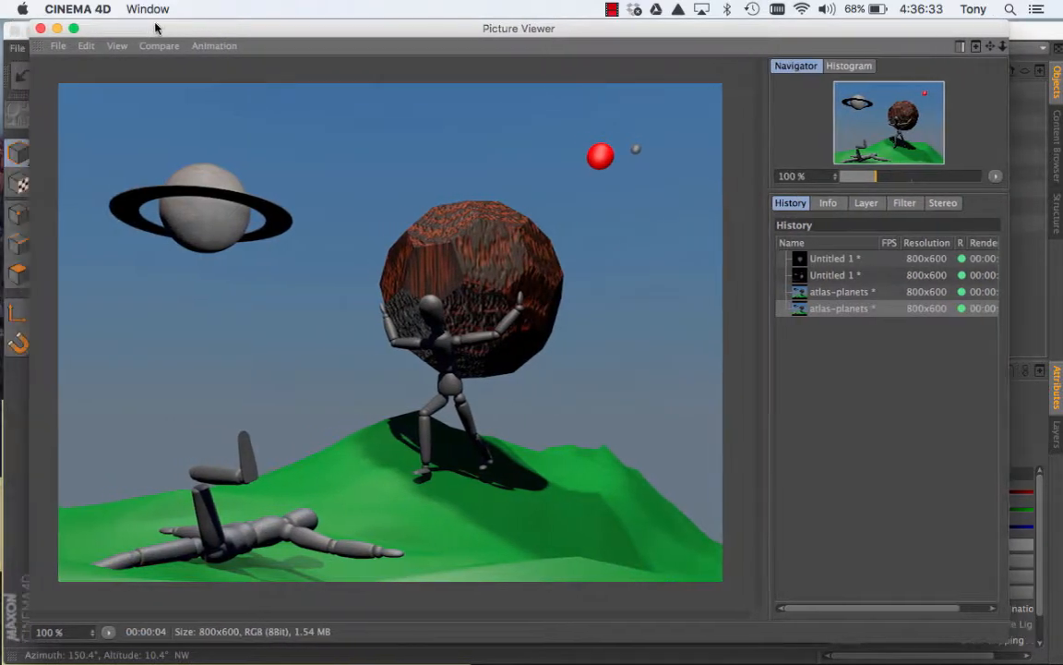
{"action": "left_click", "coordinate": [61, 45]}
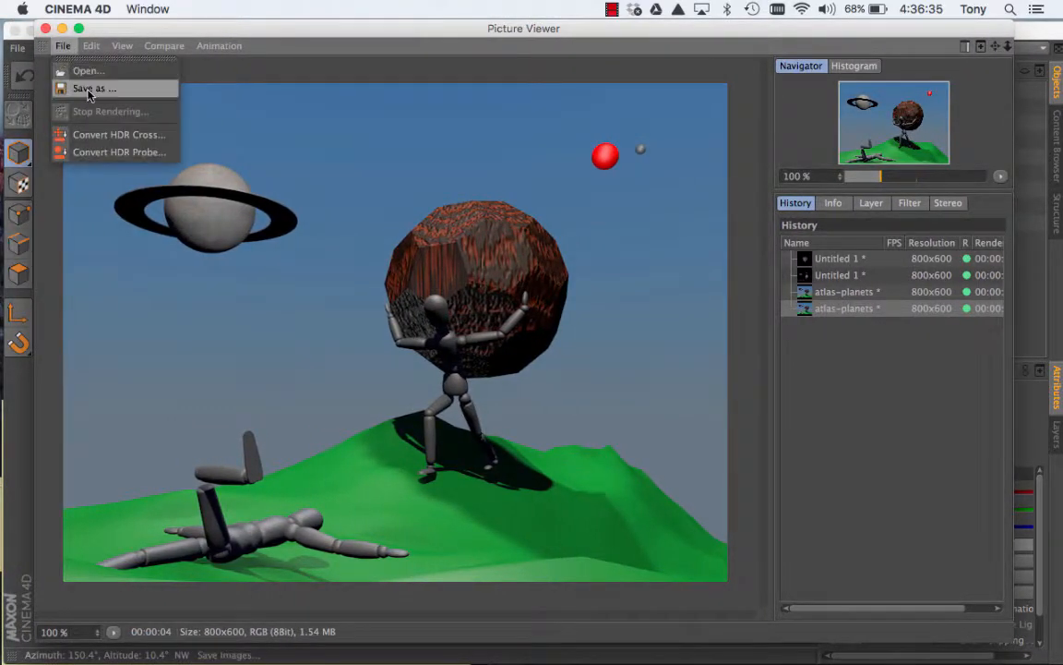
{"action": "left_click", "coordinate": [91, 86]}
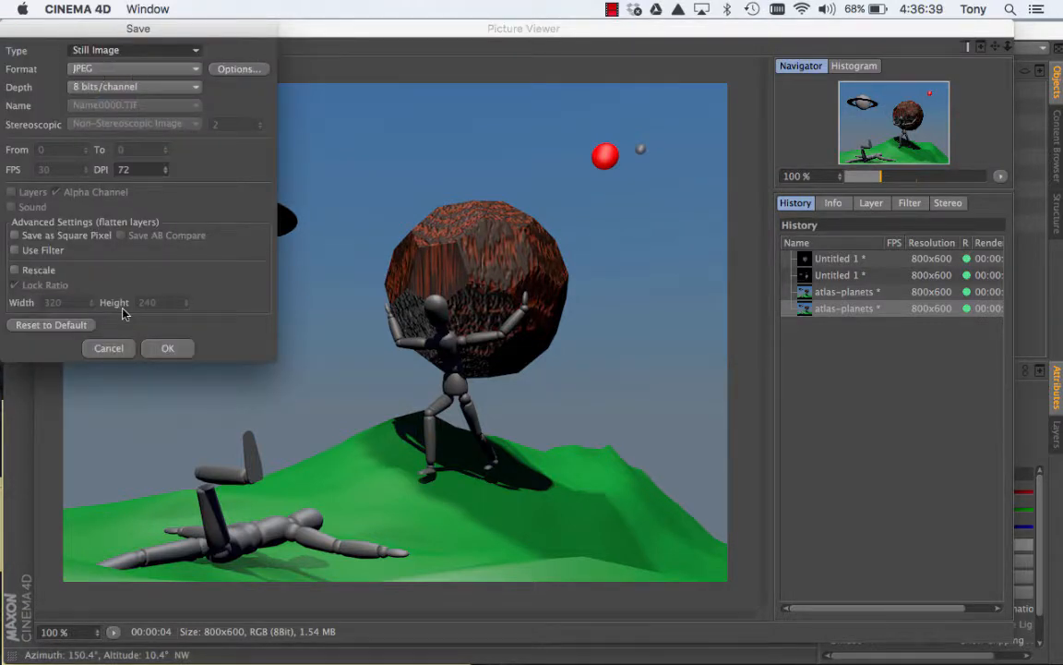
{"action": "left_click", "coordinate": [177, 348]}
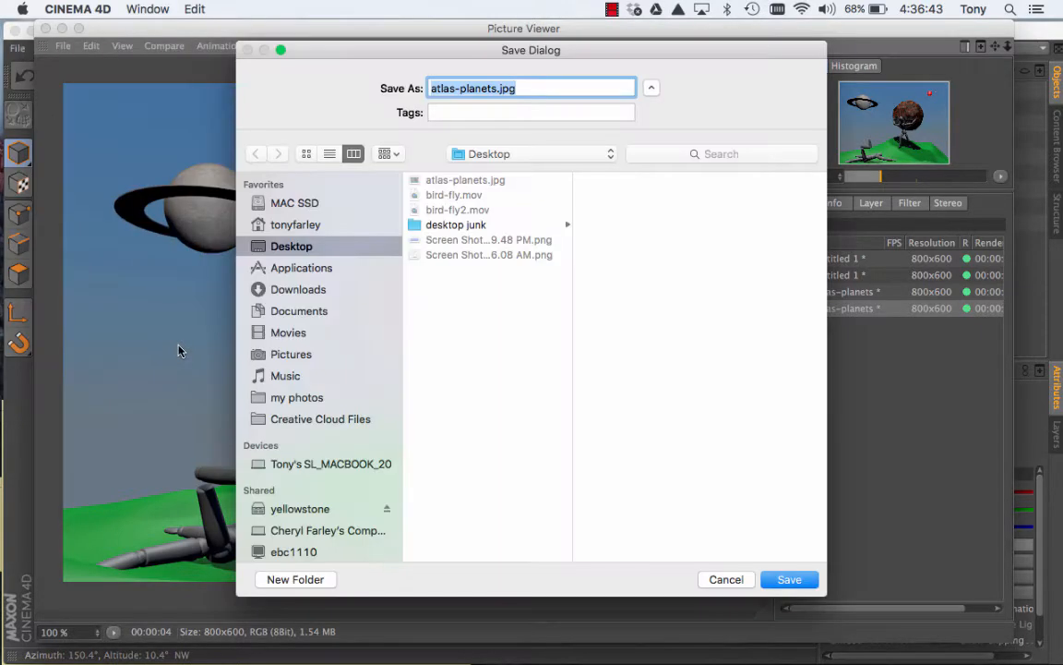